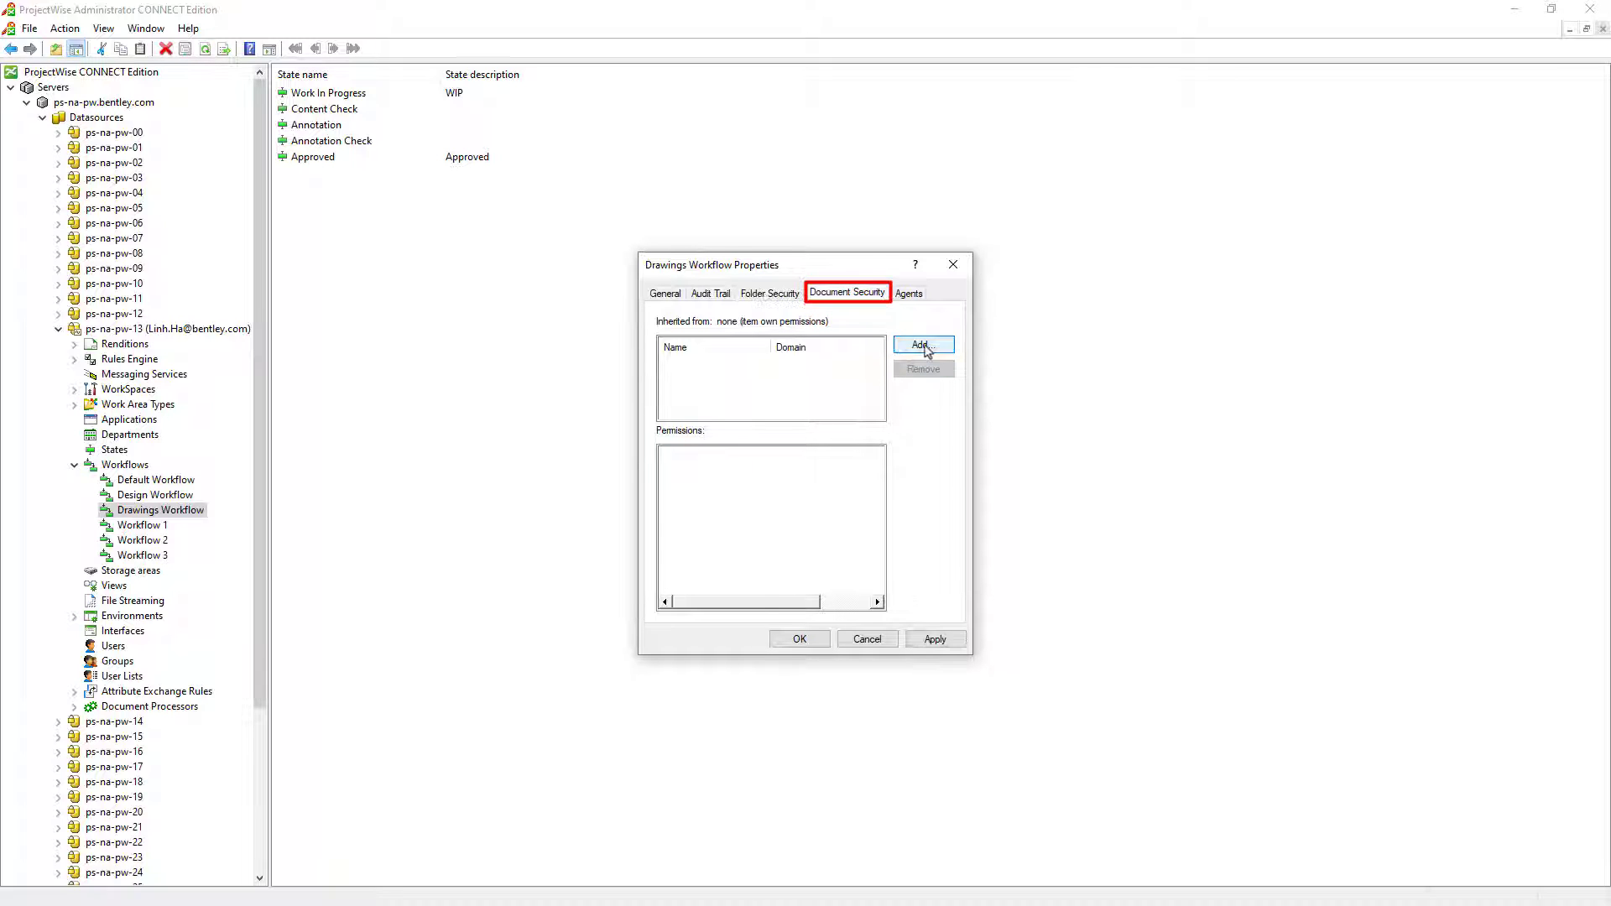
- Add Administrator, Managers and Users to the document security of the Drawings Workflow
left_click(845, 294)
left_click(923, 346)
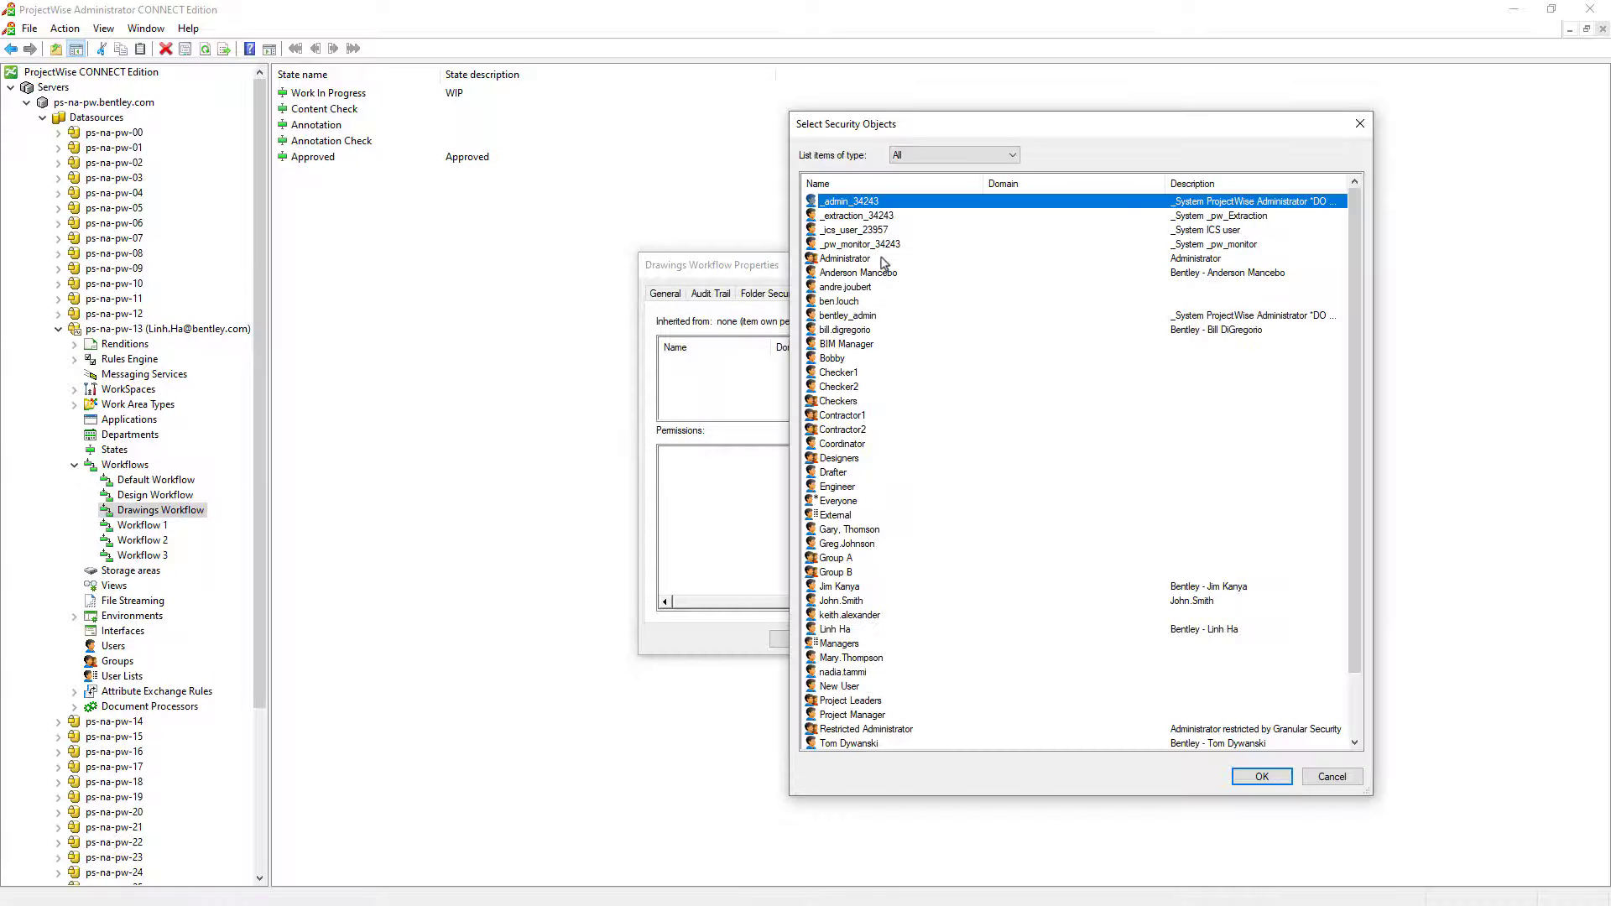
left_click(881, 259)
left_click(941, 645, "ctrl")
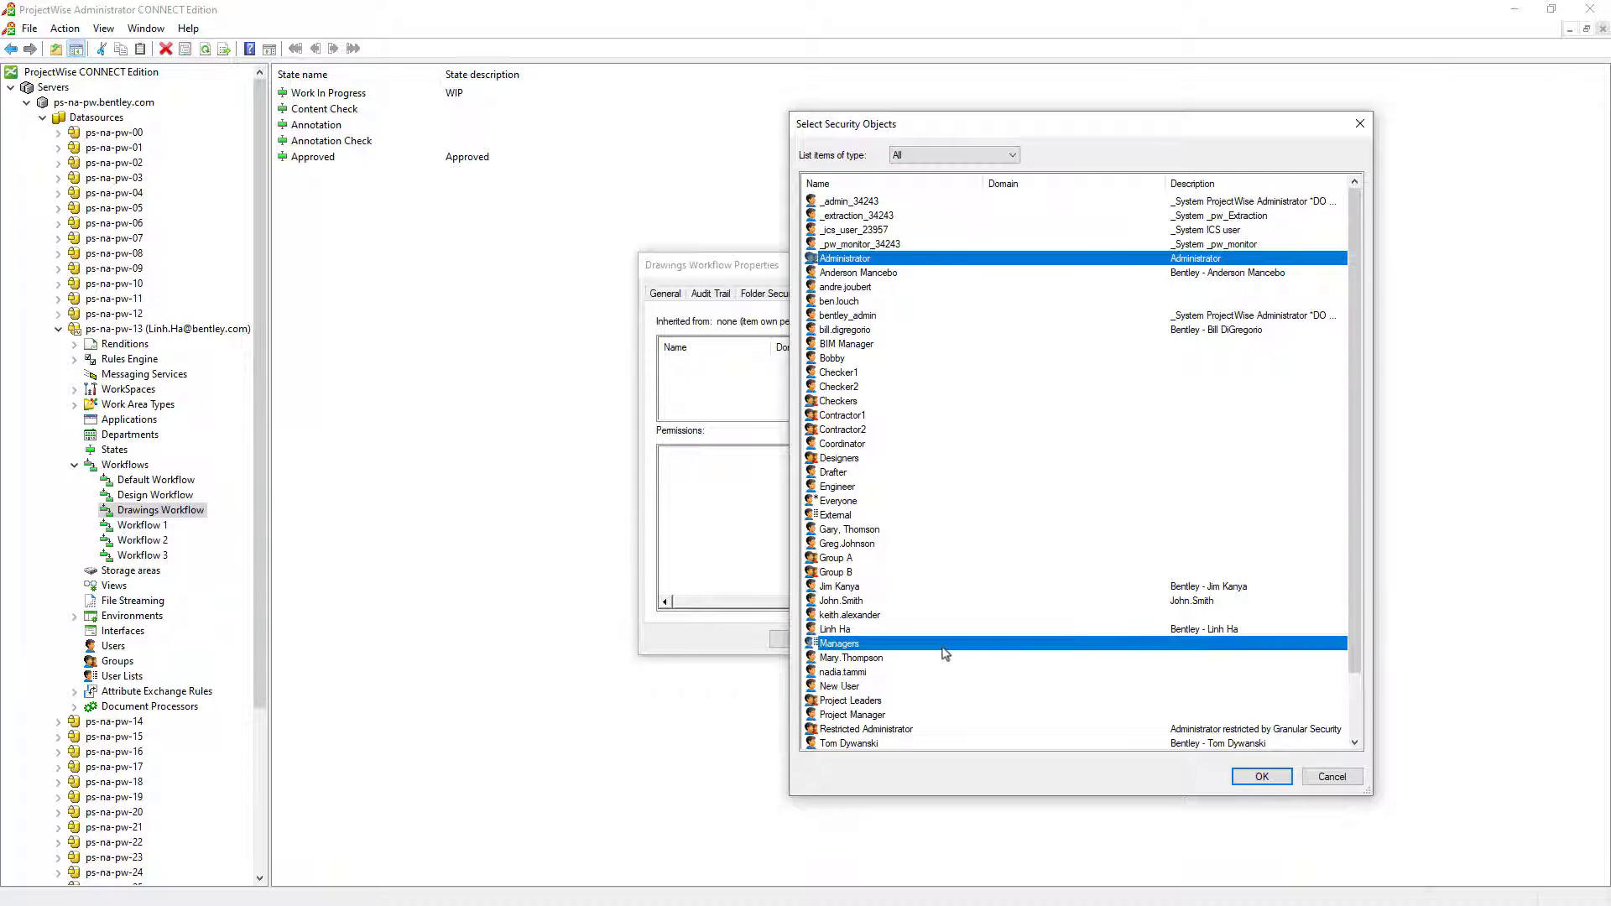
scroll(877, 747, "down", 2)
left_click(874, 744, "ctrl")
left_click(1250, 777)
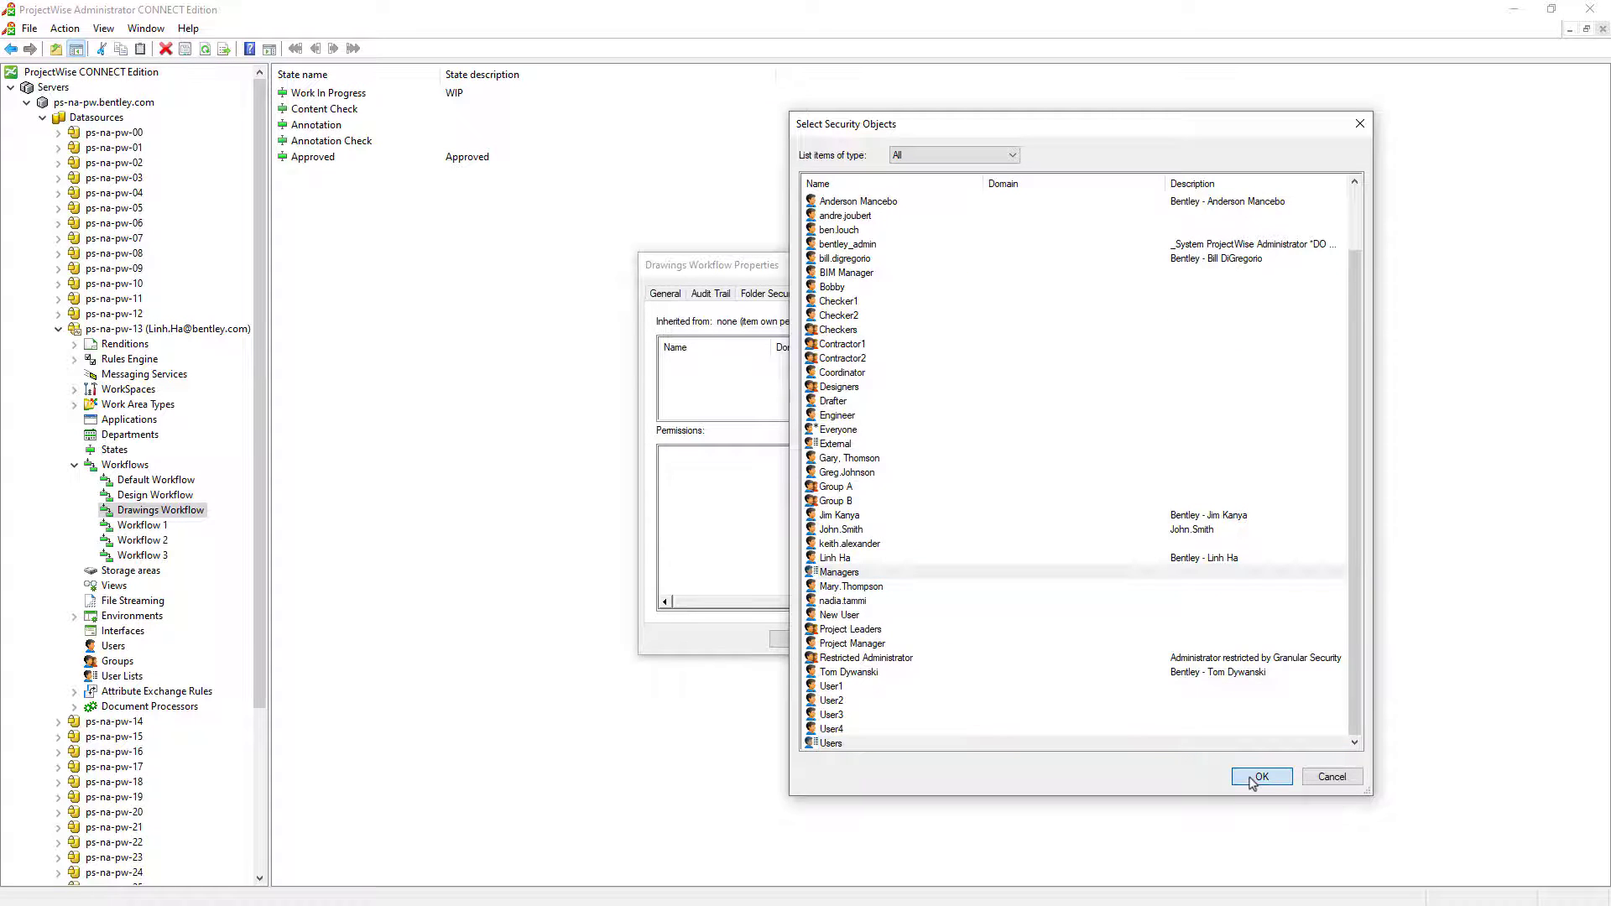
- Grant Administrator Full control and additionally give Managers the Free permission in the Drawings Workflow's document security
left_click(762, 366)
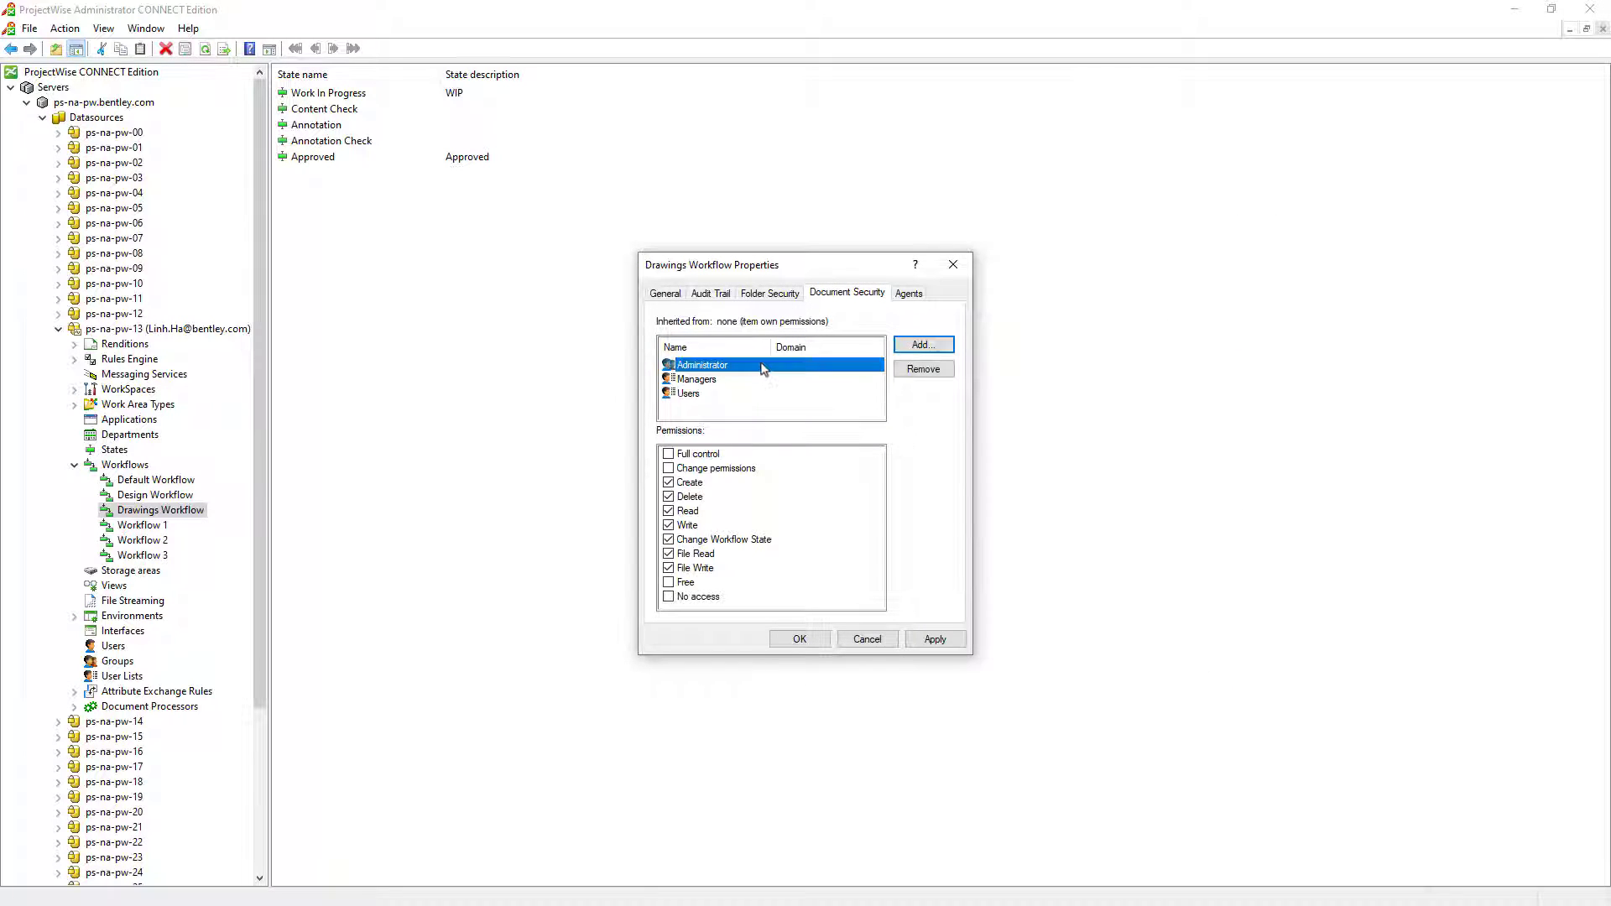
left_click(708, 458)
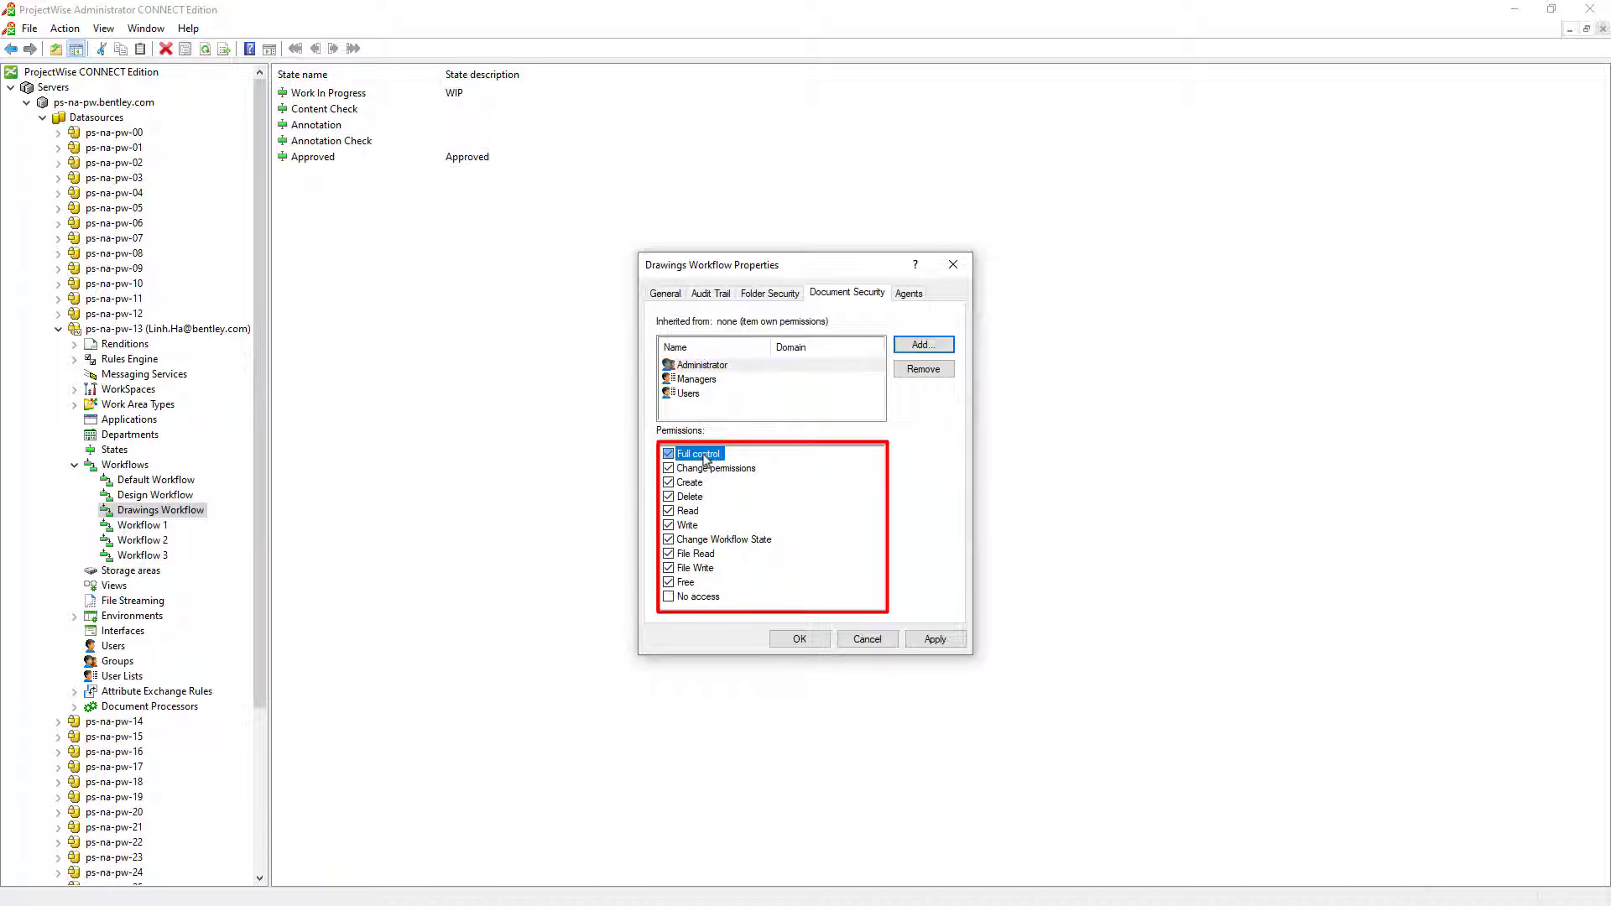
left_click(714, 382)
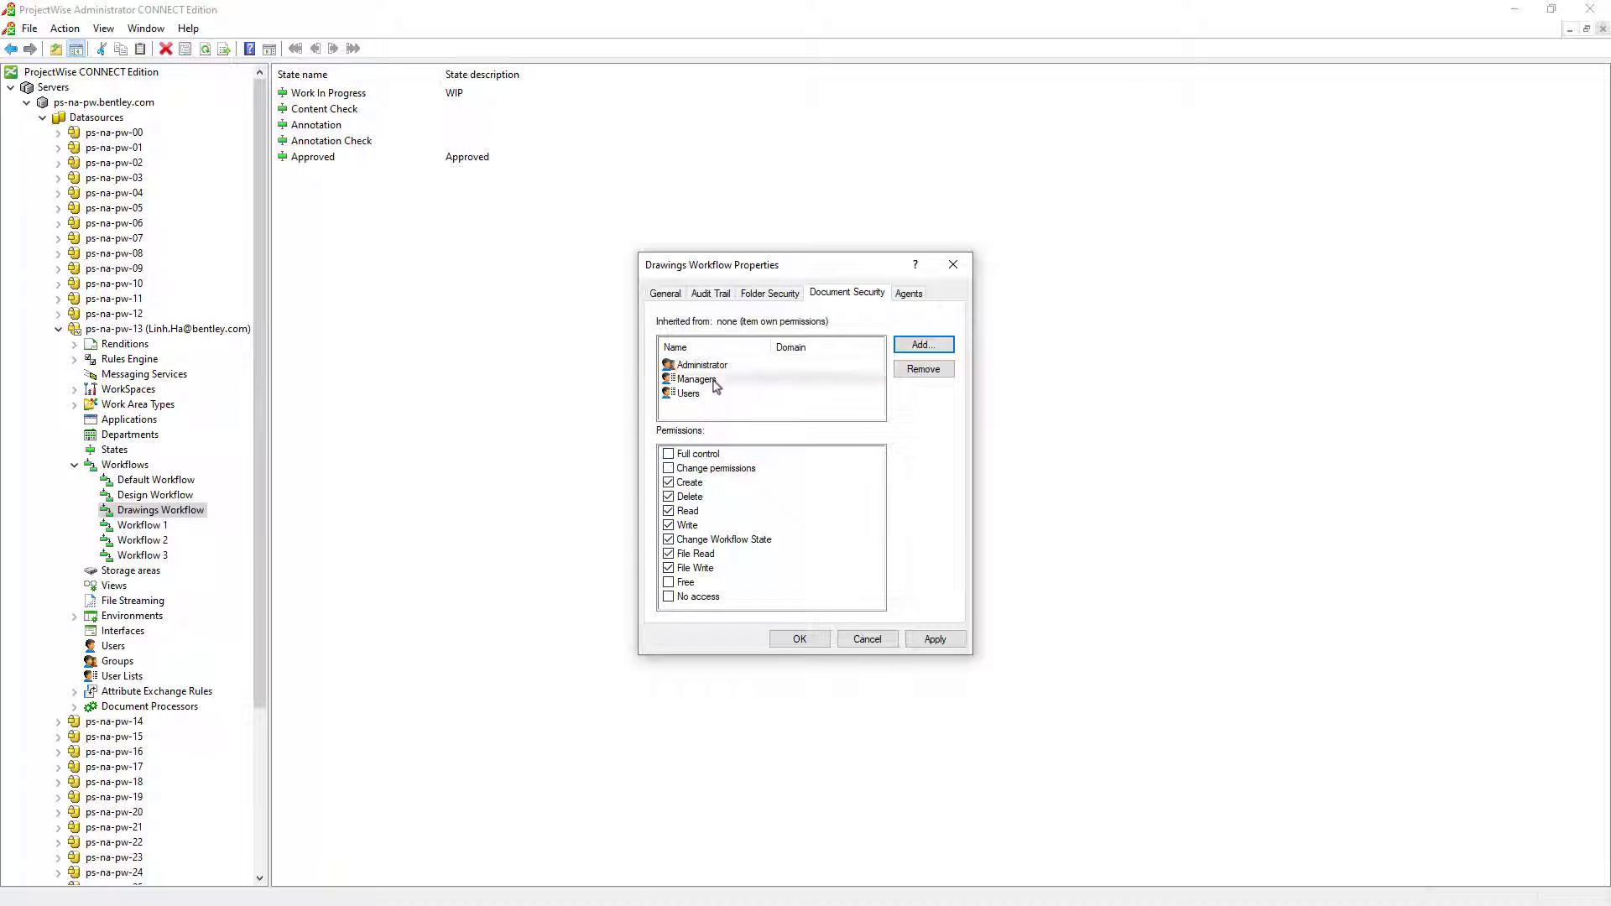
left_click(686, 583)
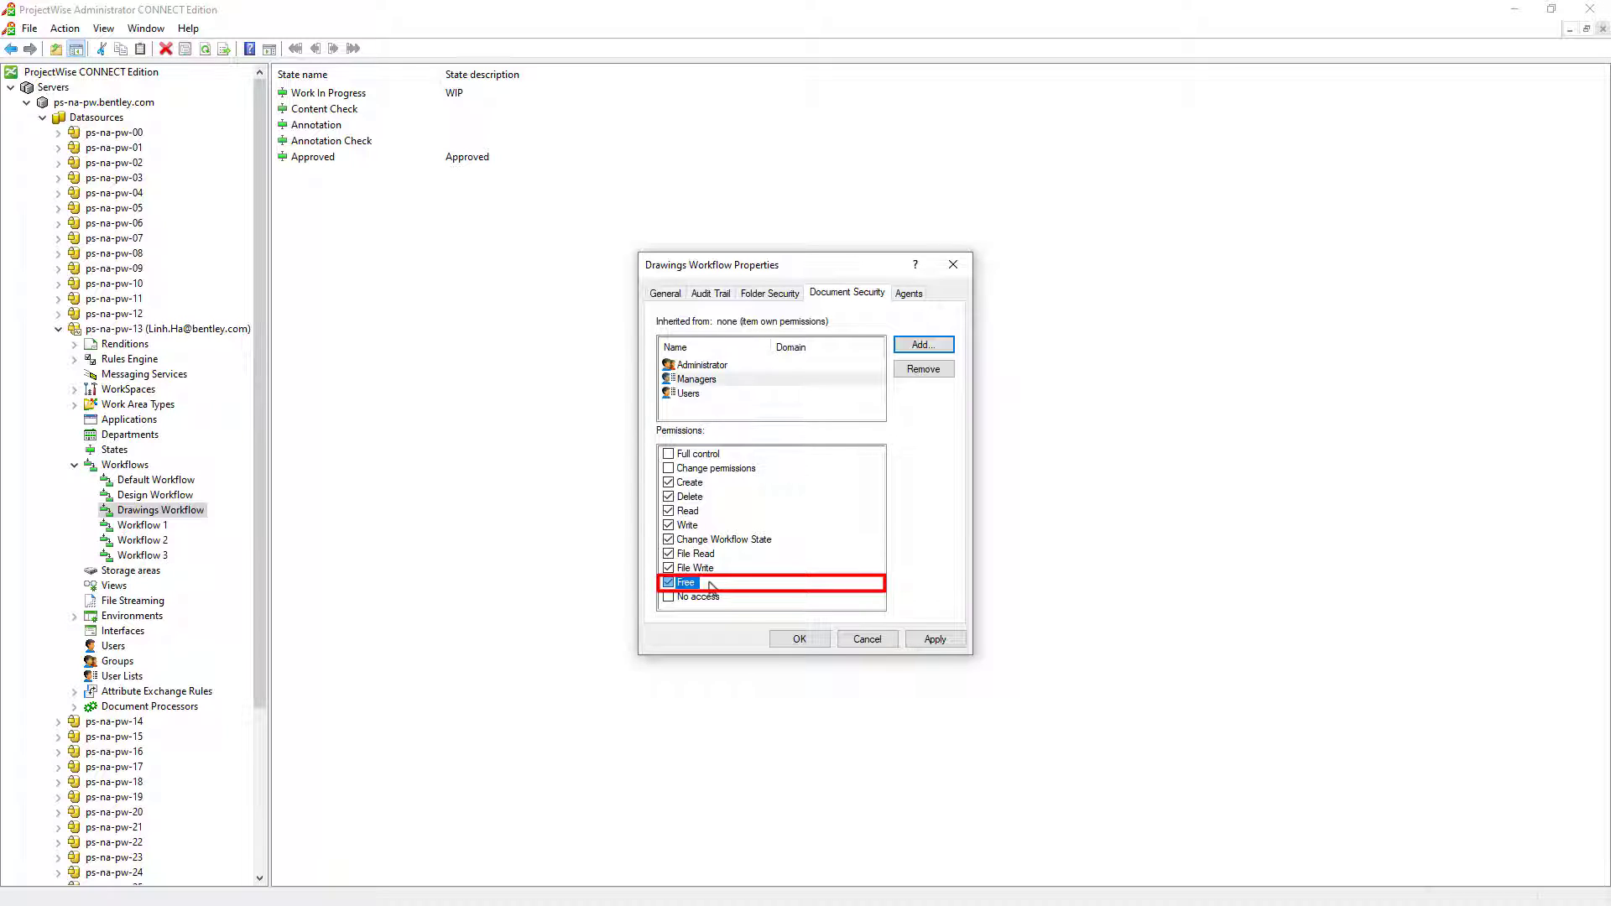
- Restrict Users to Read and File Read in the Drawings Workflow's document security and save the workflow properties
left_click(690, 394)
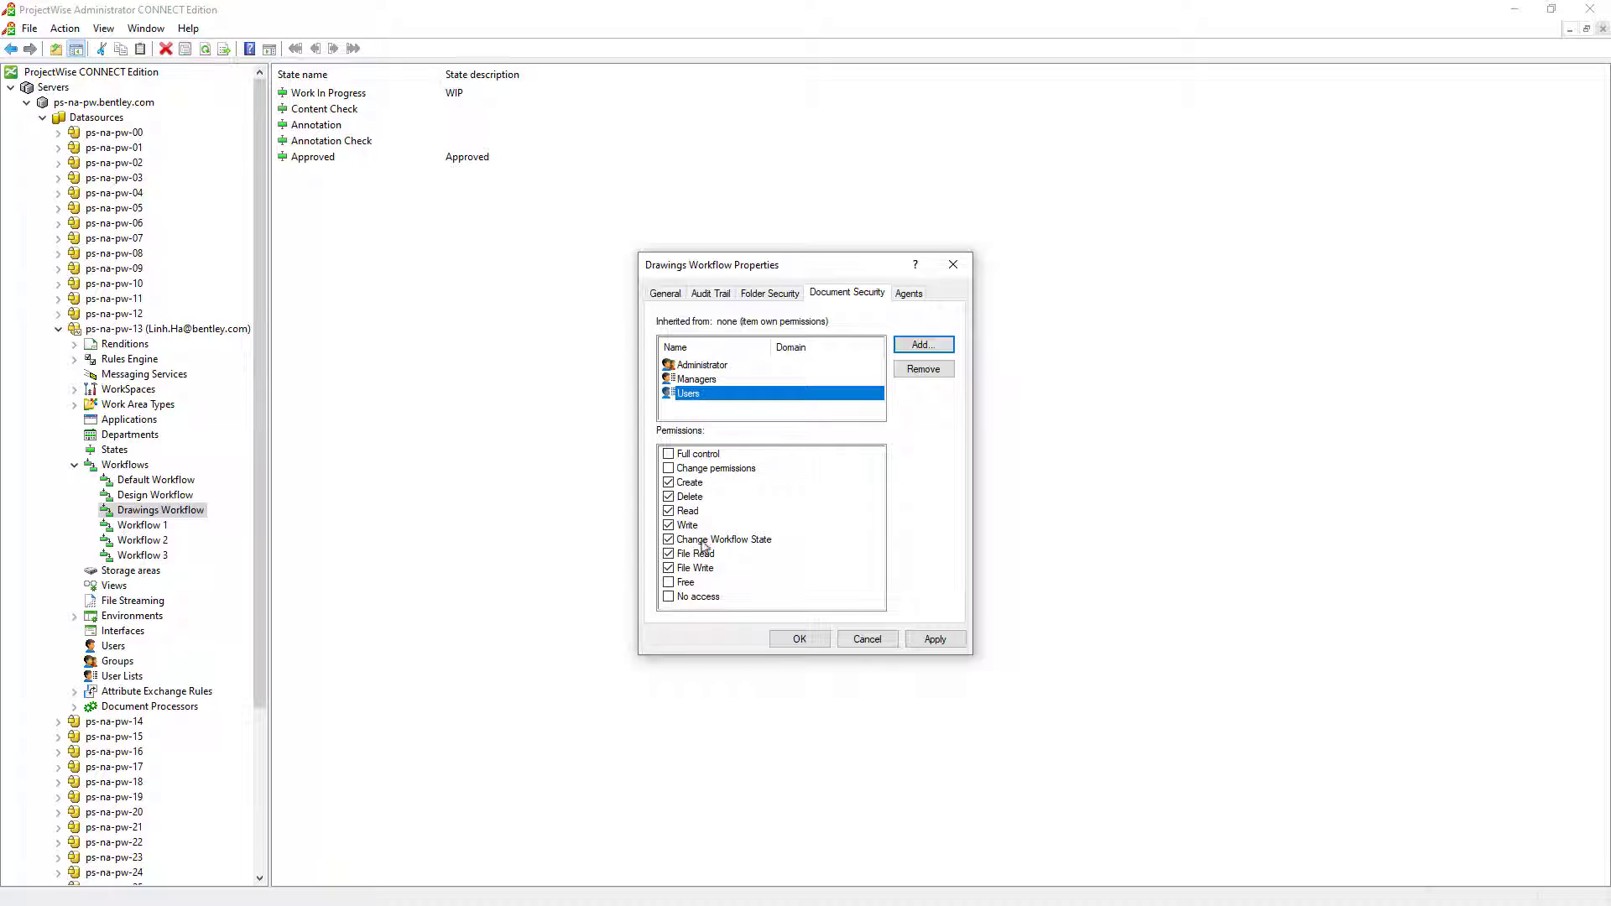
left_click(712, 599)
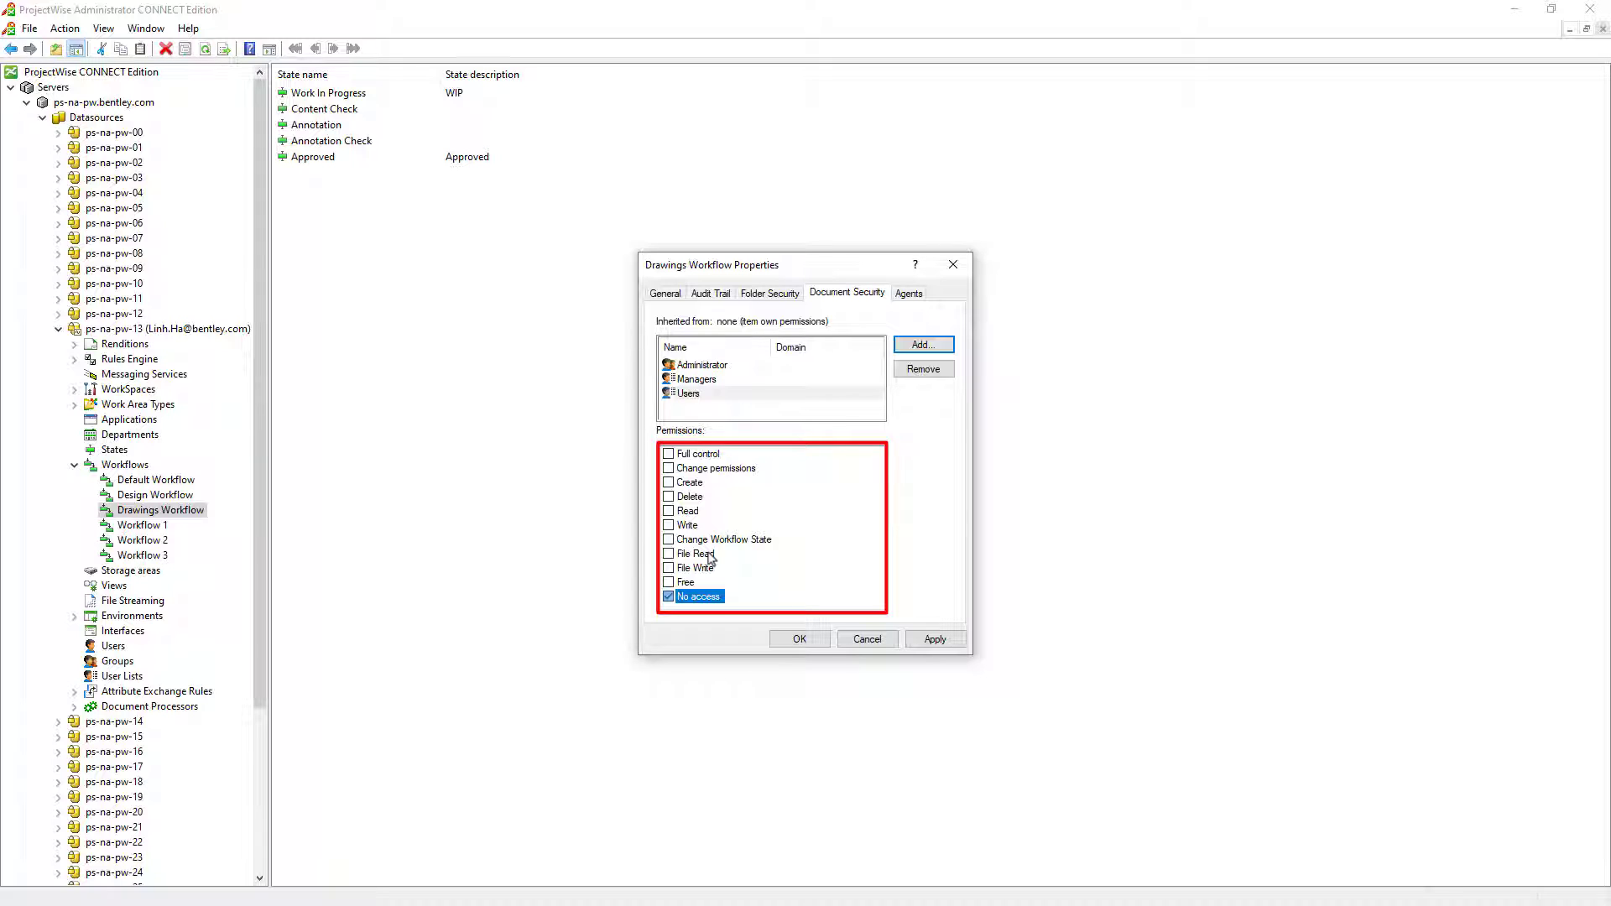
left_click(704, 555)
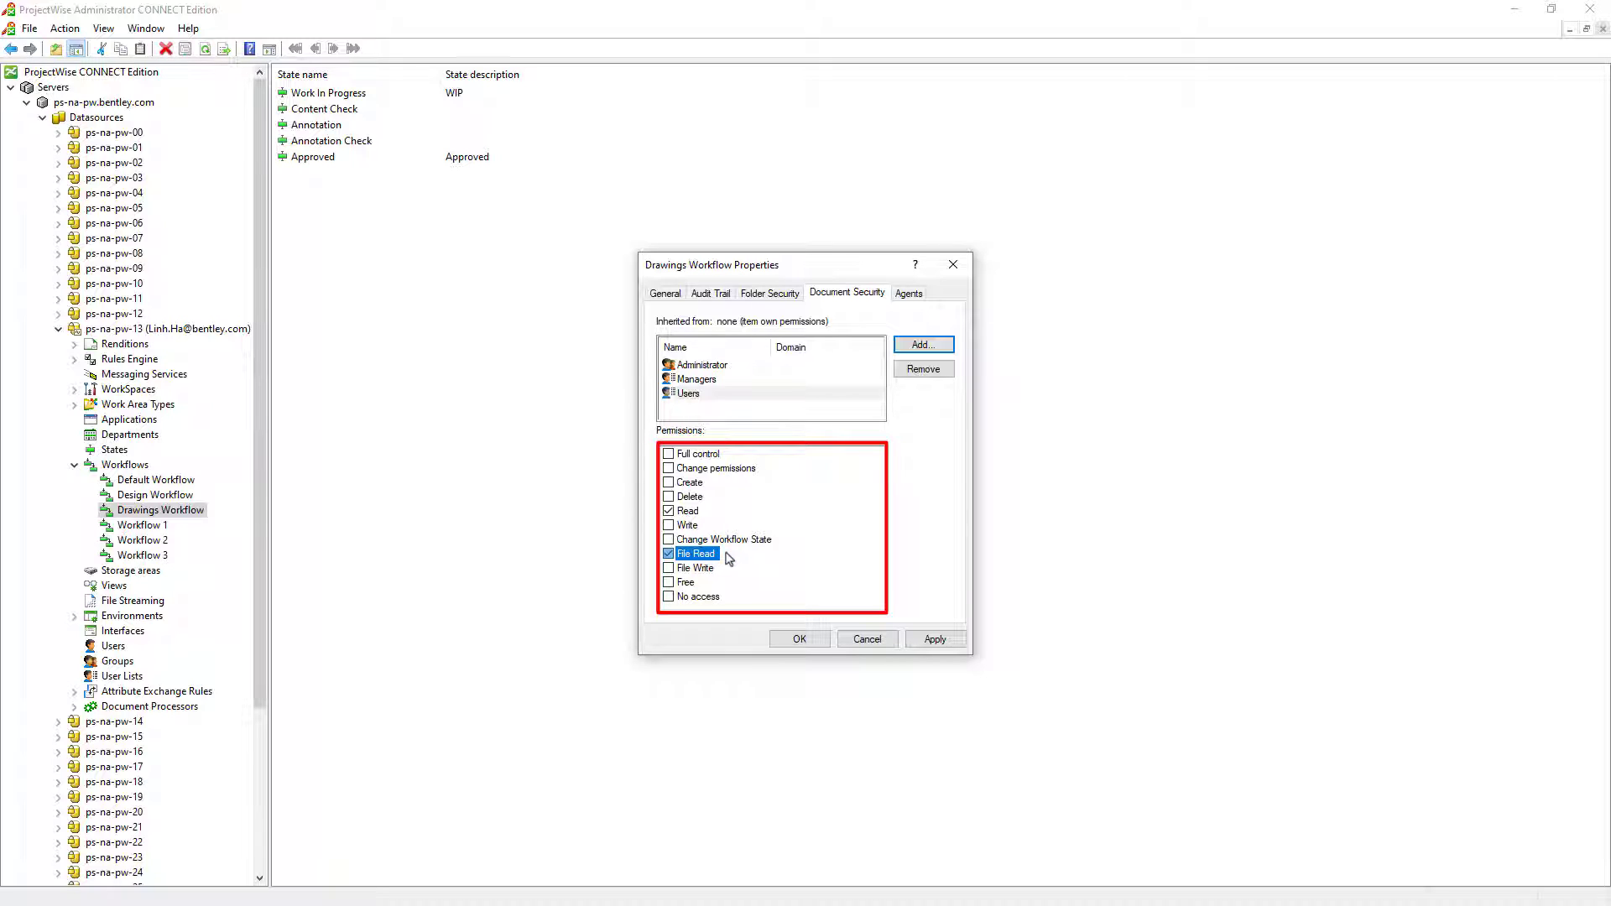
left_click(810, 643)
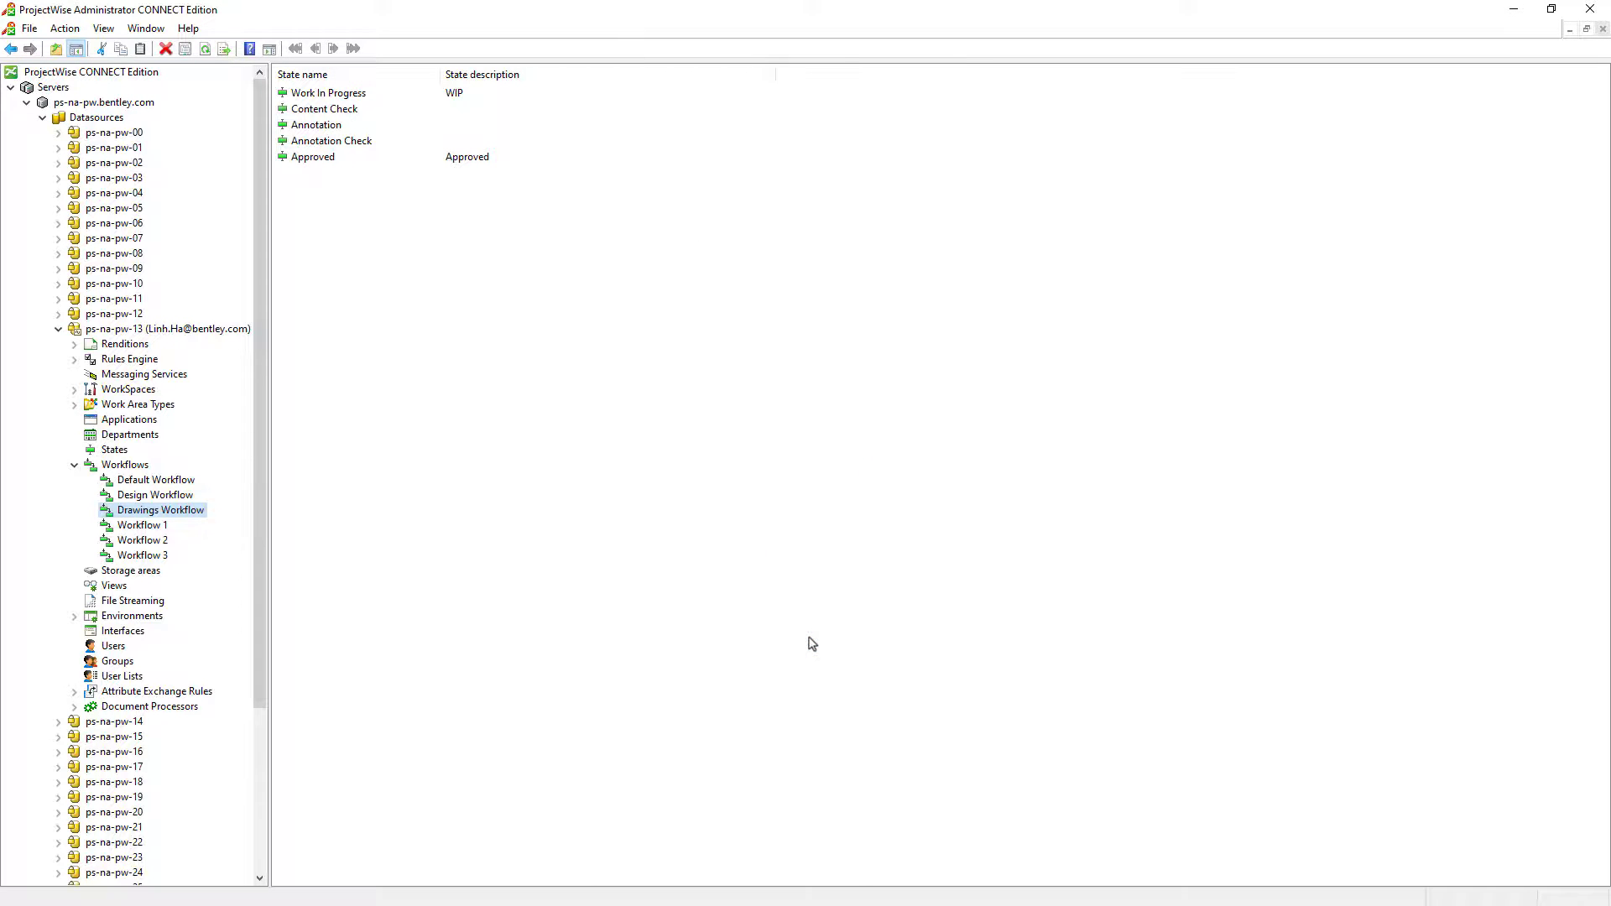
- Add Designers to the document security of the Work In Progress state with the default permissions and apply the change
left_click(370, 95)
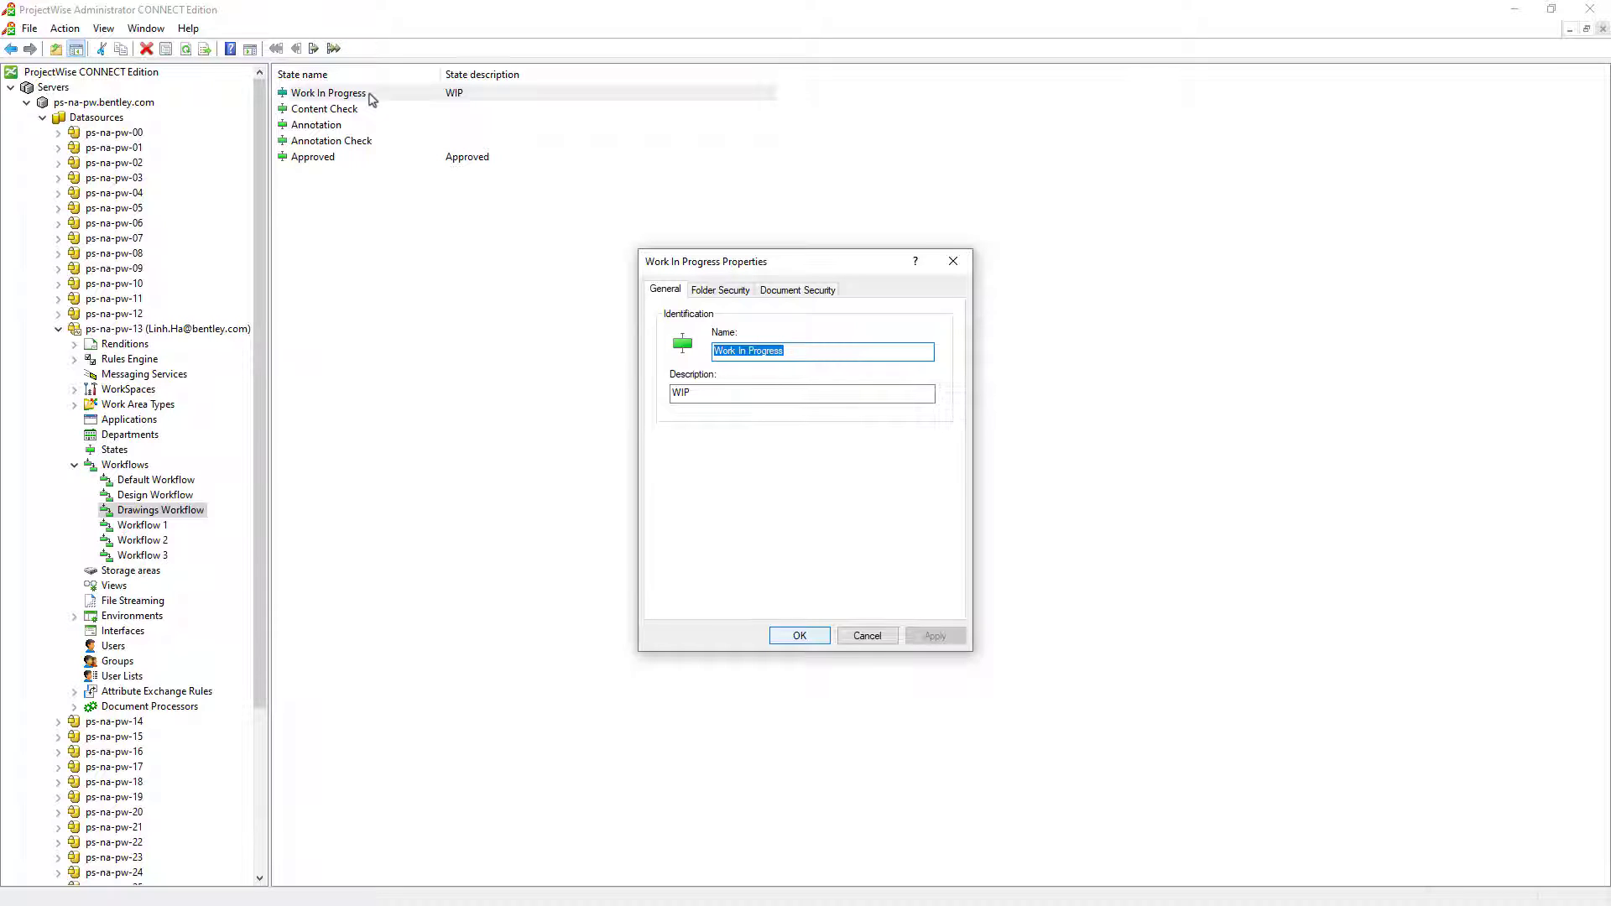
left_click(789, 288)
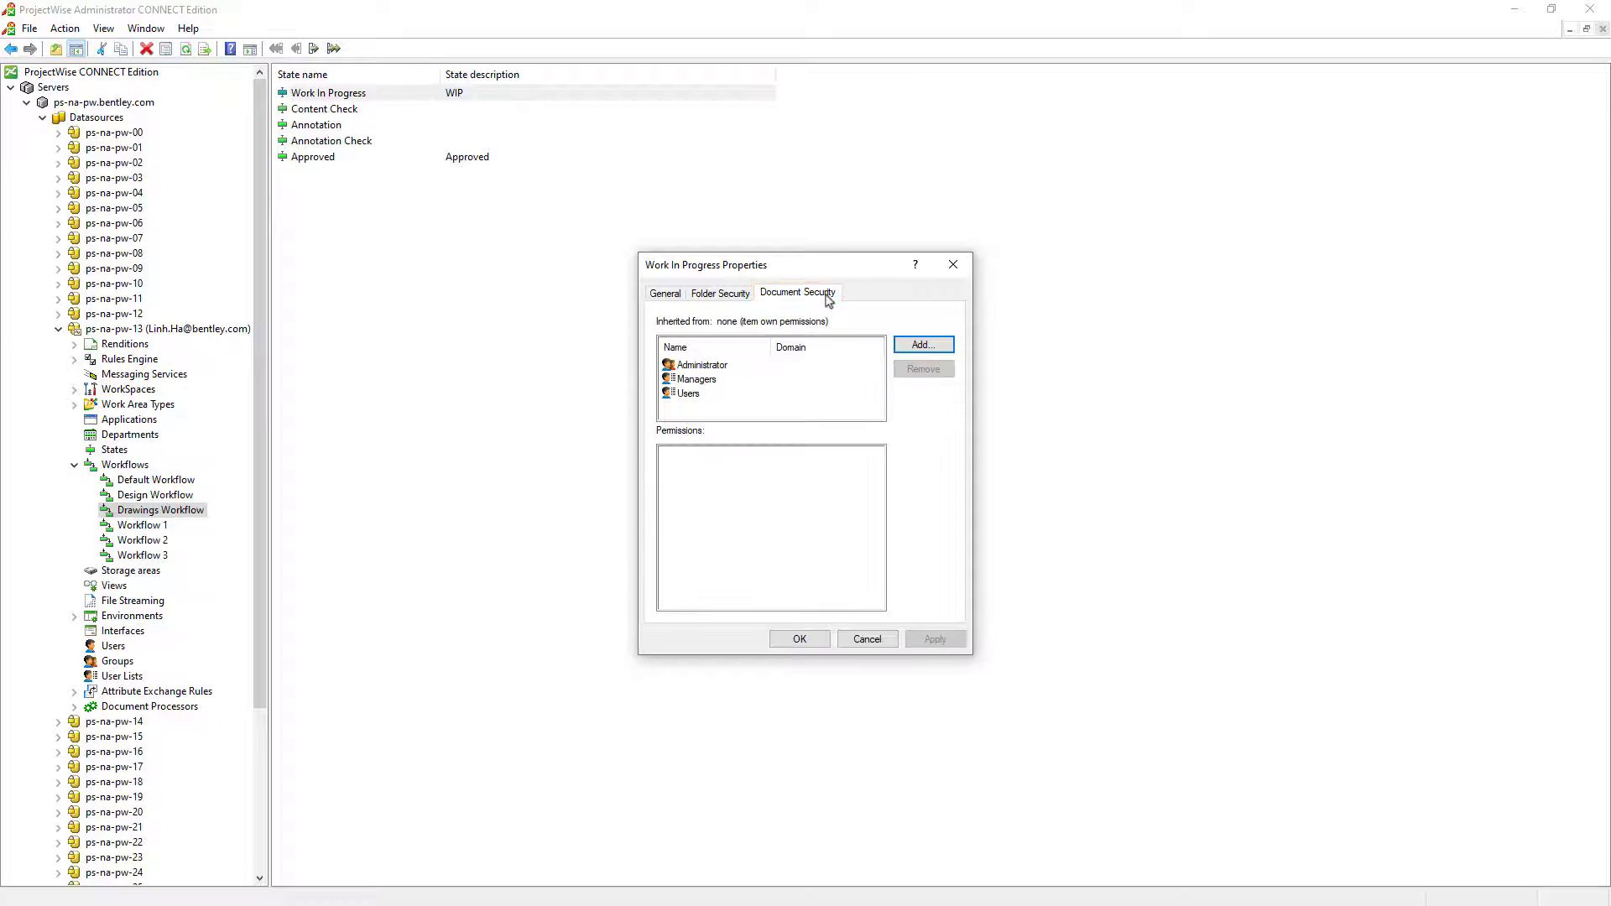
left_click(719, 368)
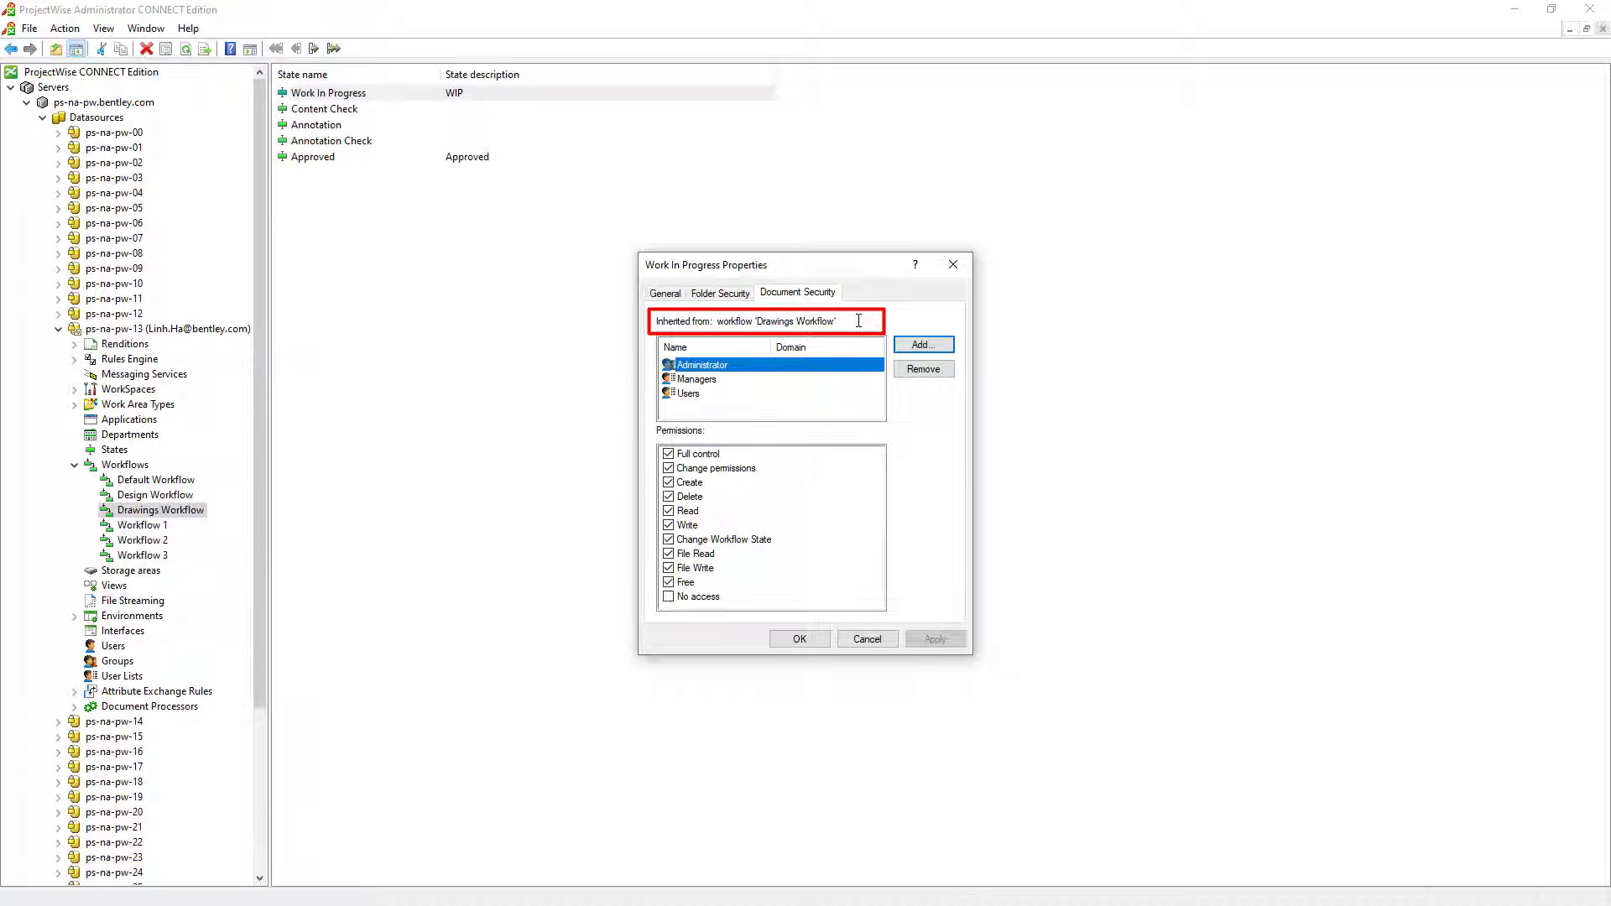
left_click(835, 394)
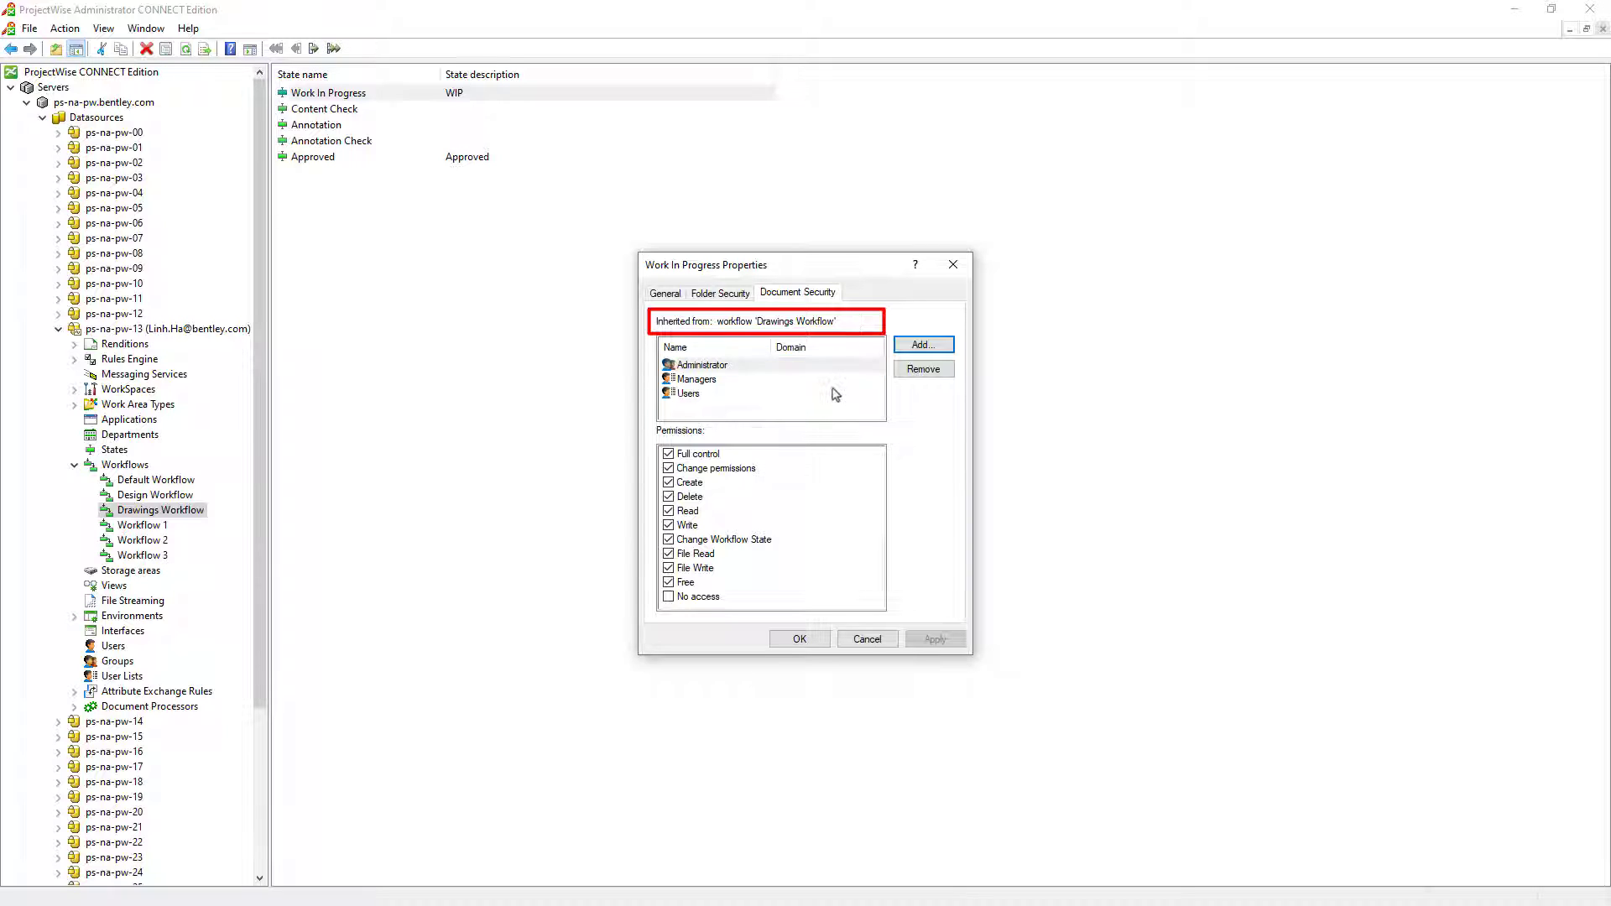
left_click(836, 394)
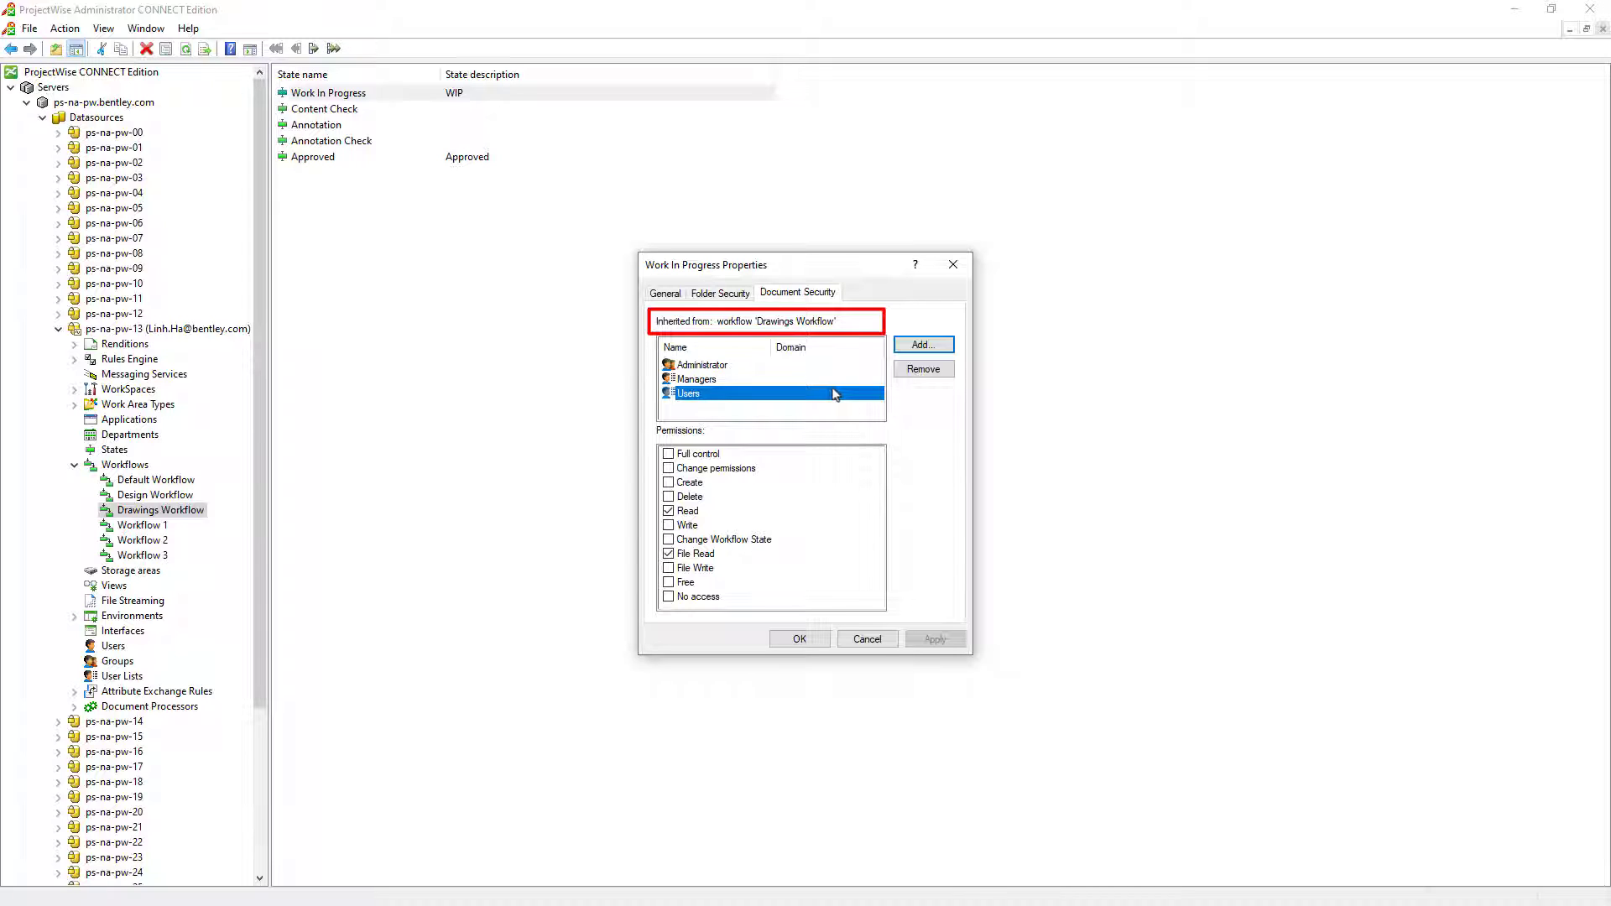
left_click(917, 350)
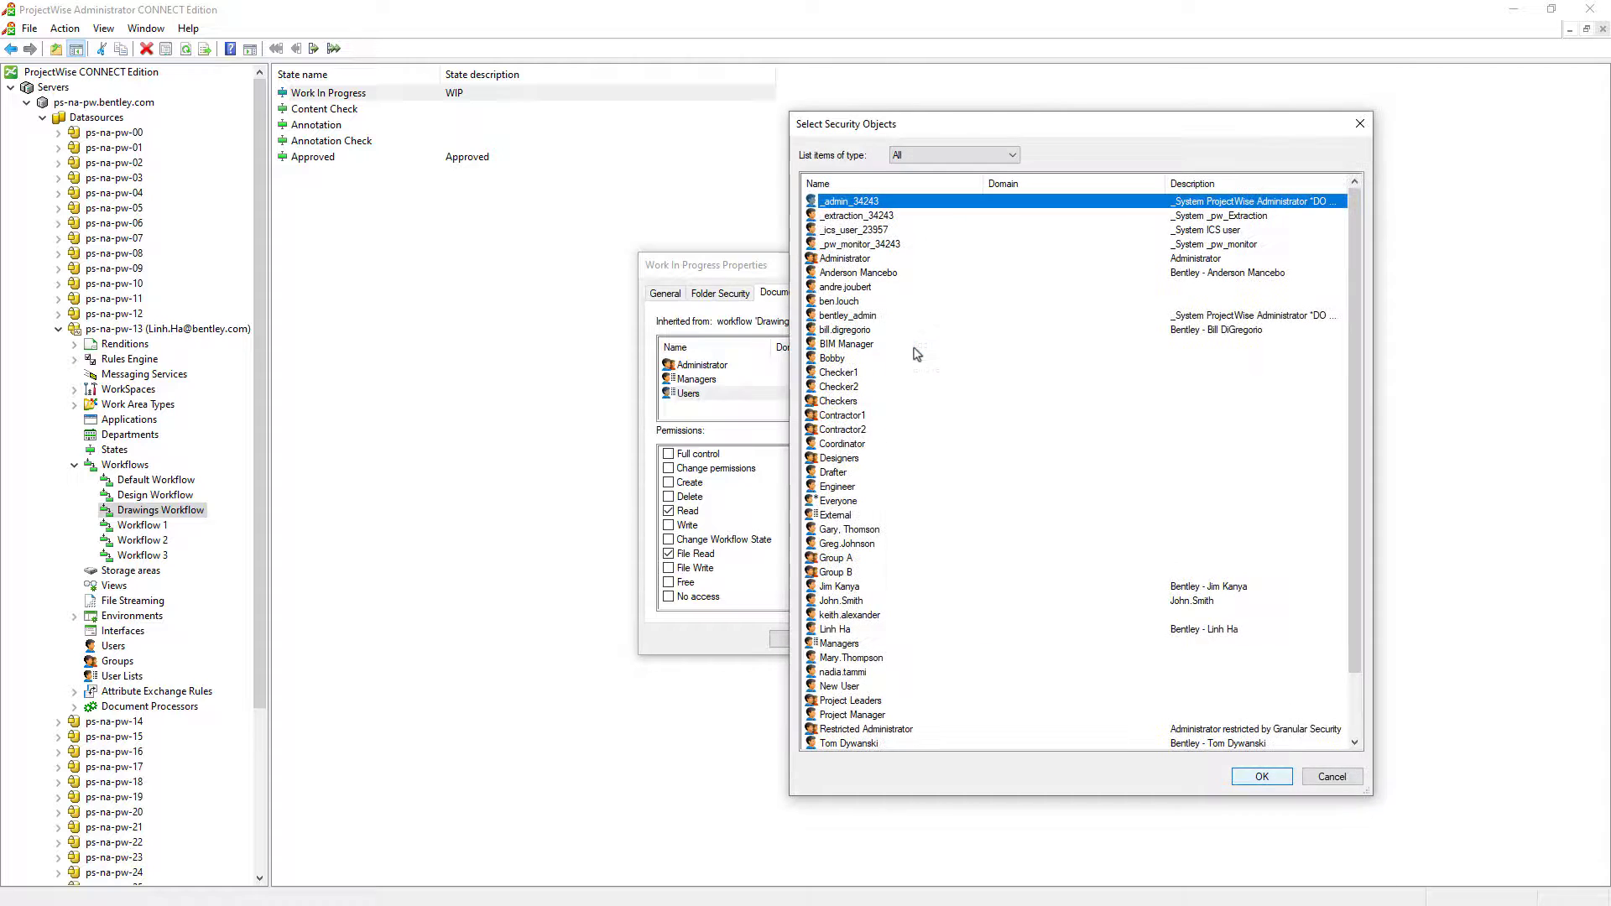
left_click(860, 461)
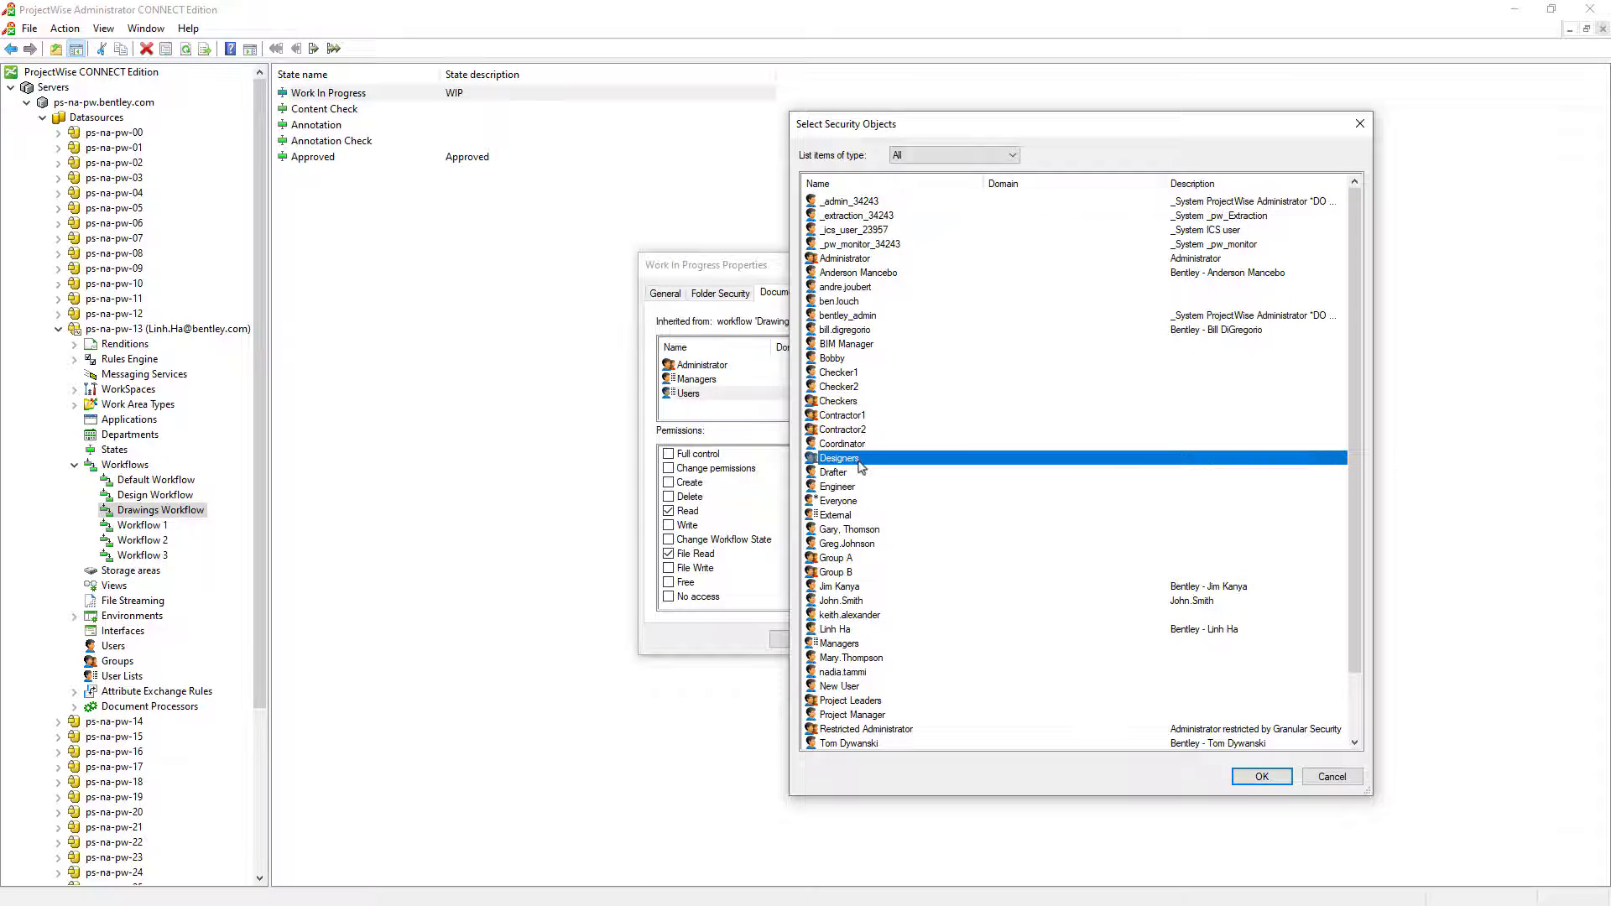
left_click(1263, 776)
left_click(748, 381)
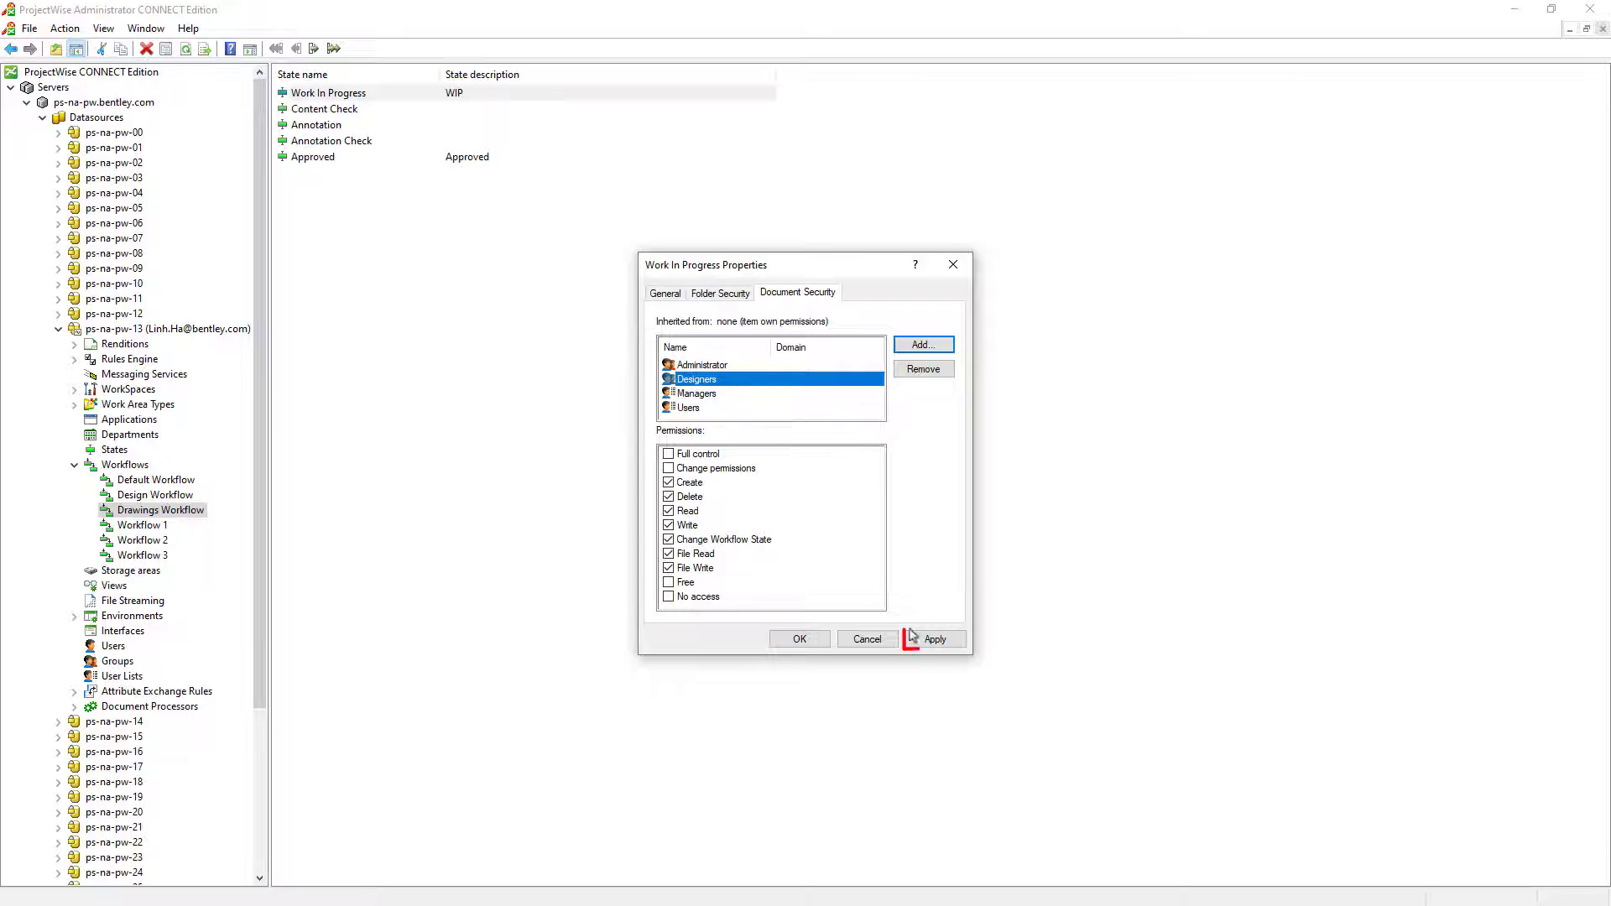
left_click(945, 639)
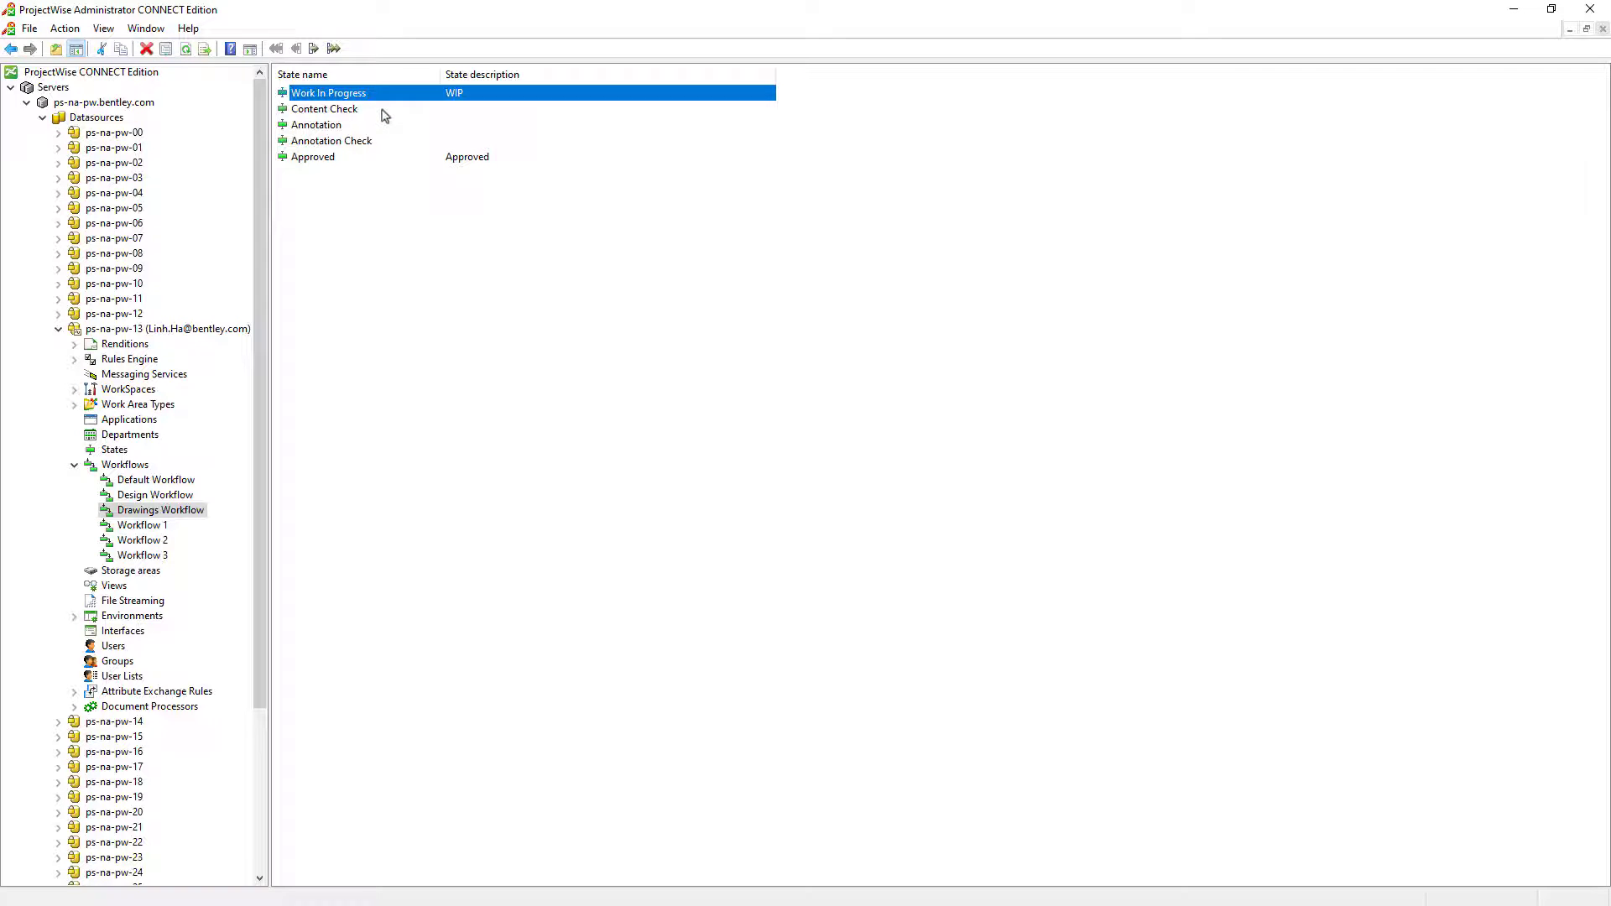
- Add Checkers to the document security of the Content Check state with the default permissions and save the state's properties
double_click(378, 110)
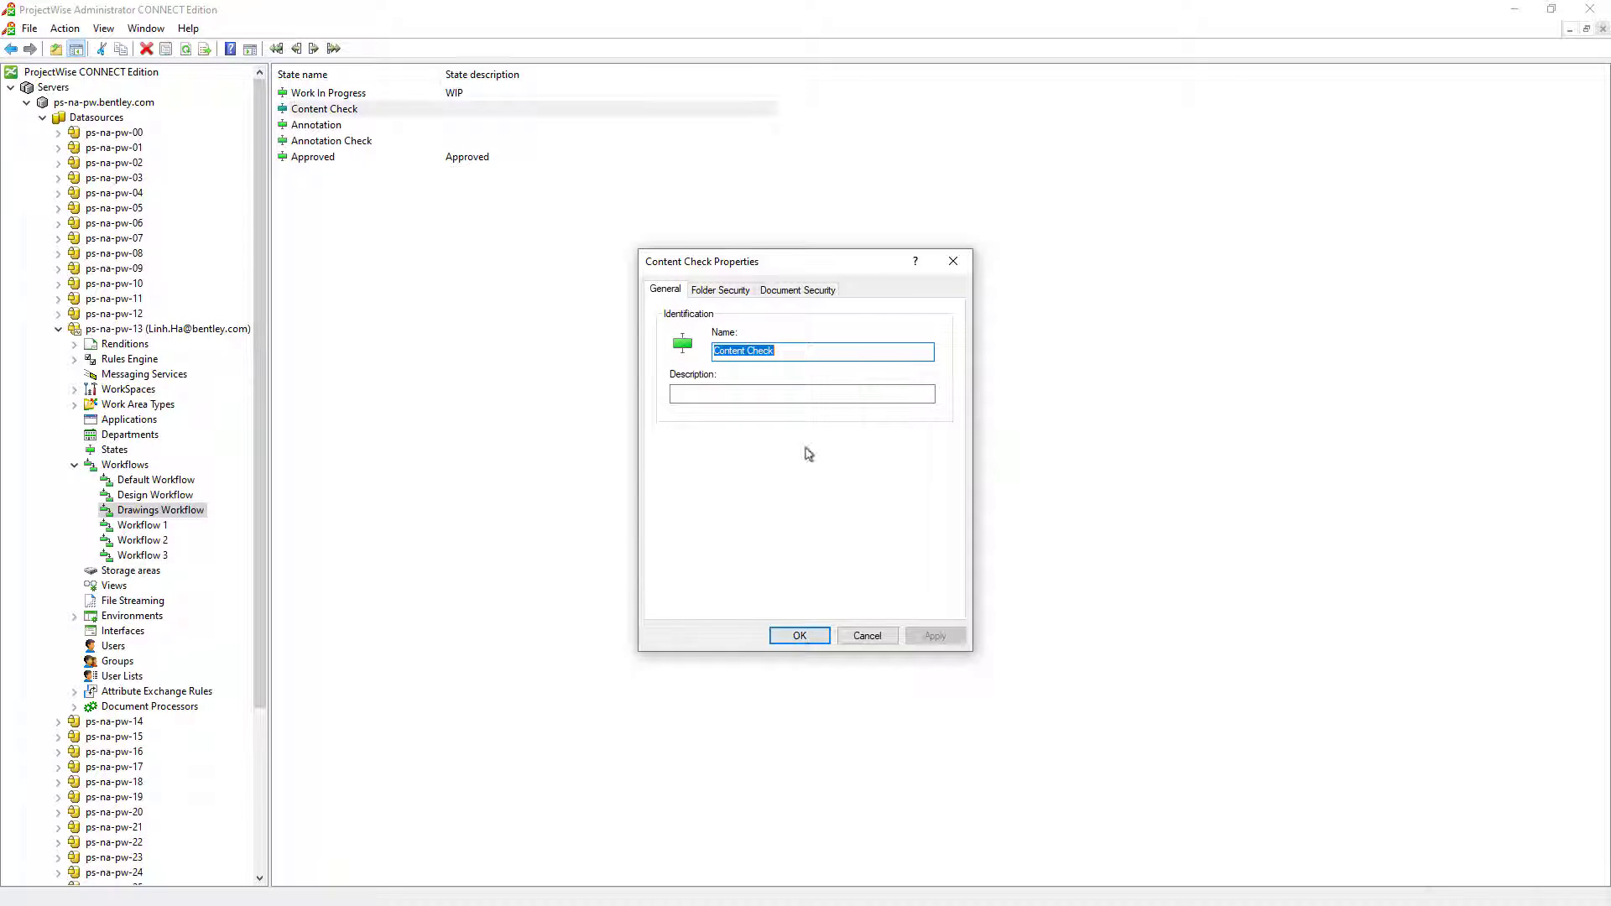
left_click(829, 294)
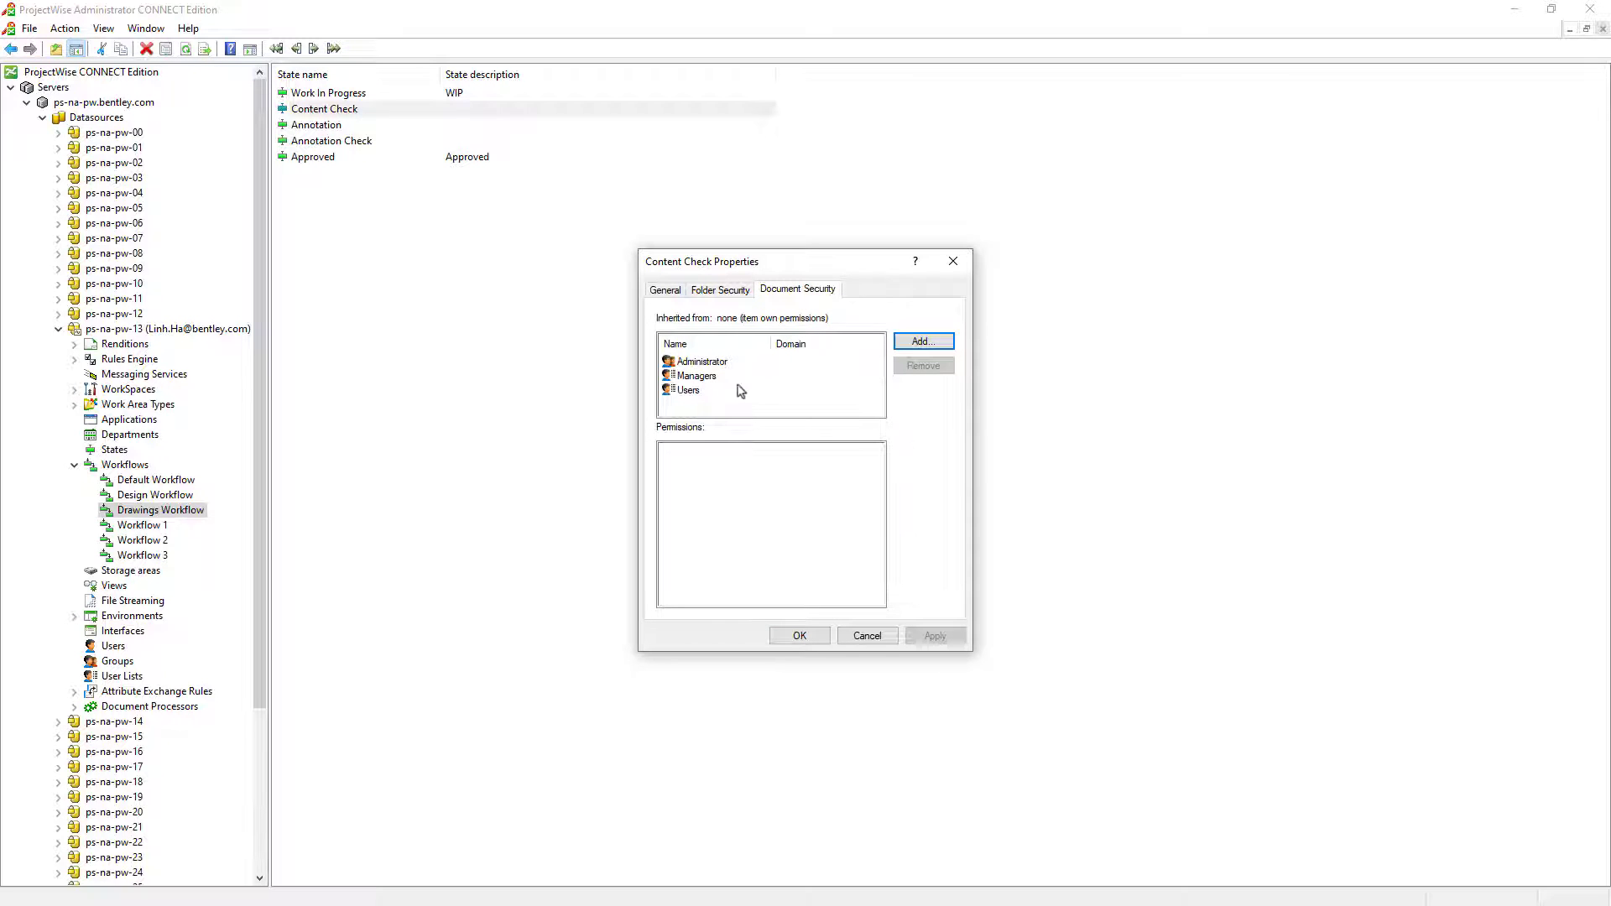
left_click(704, 391)
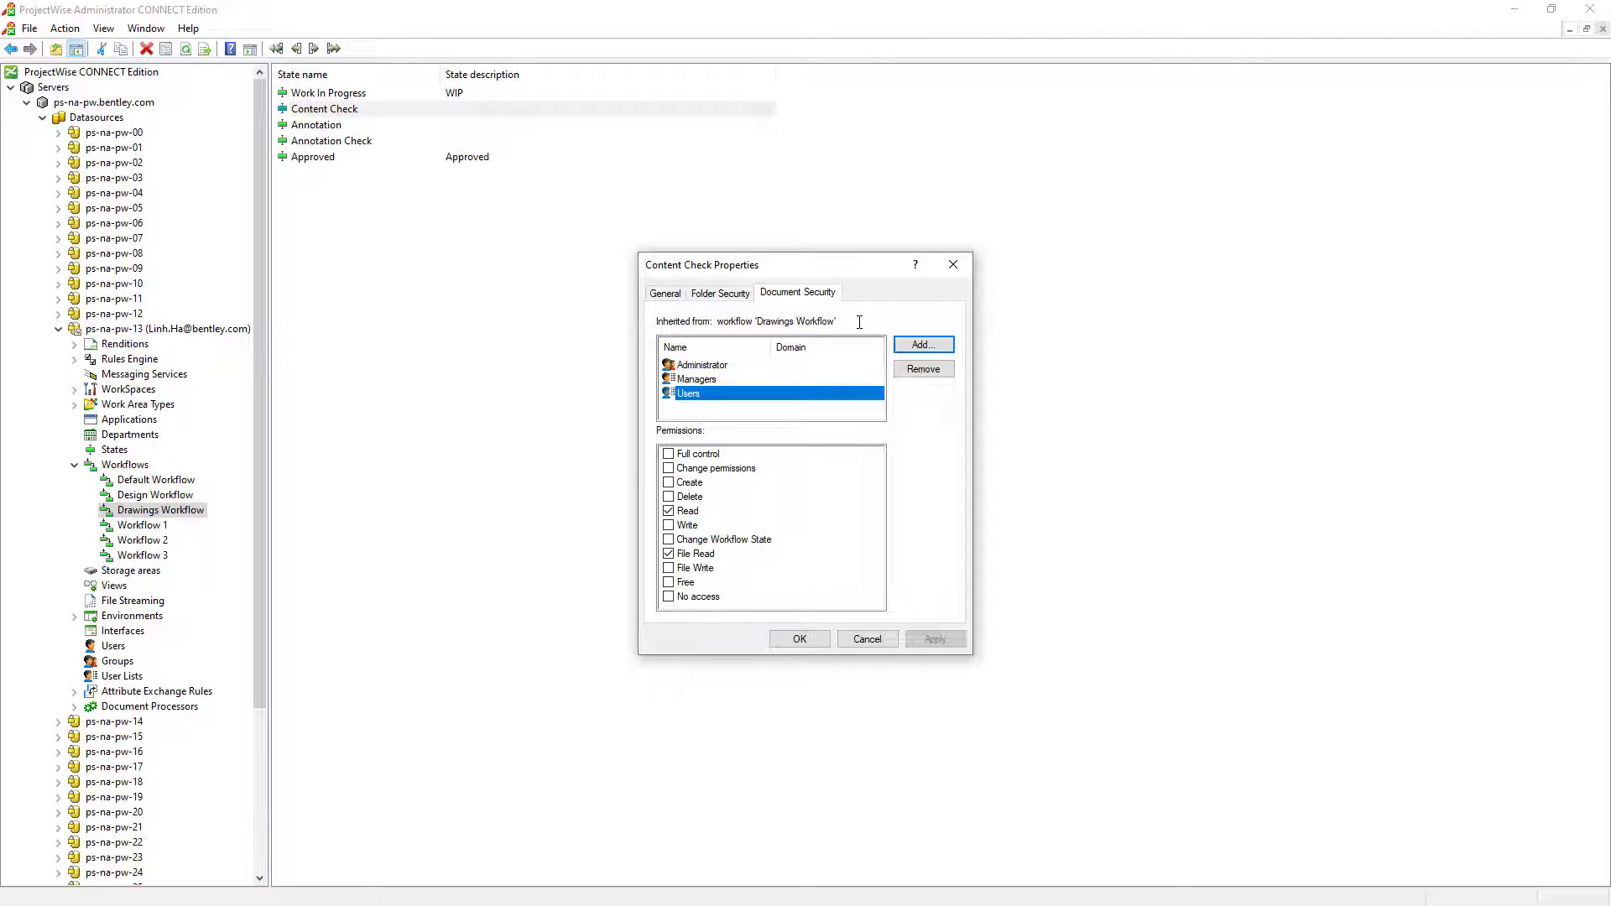
left_click(920, 345)
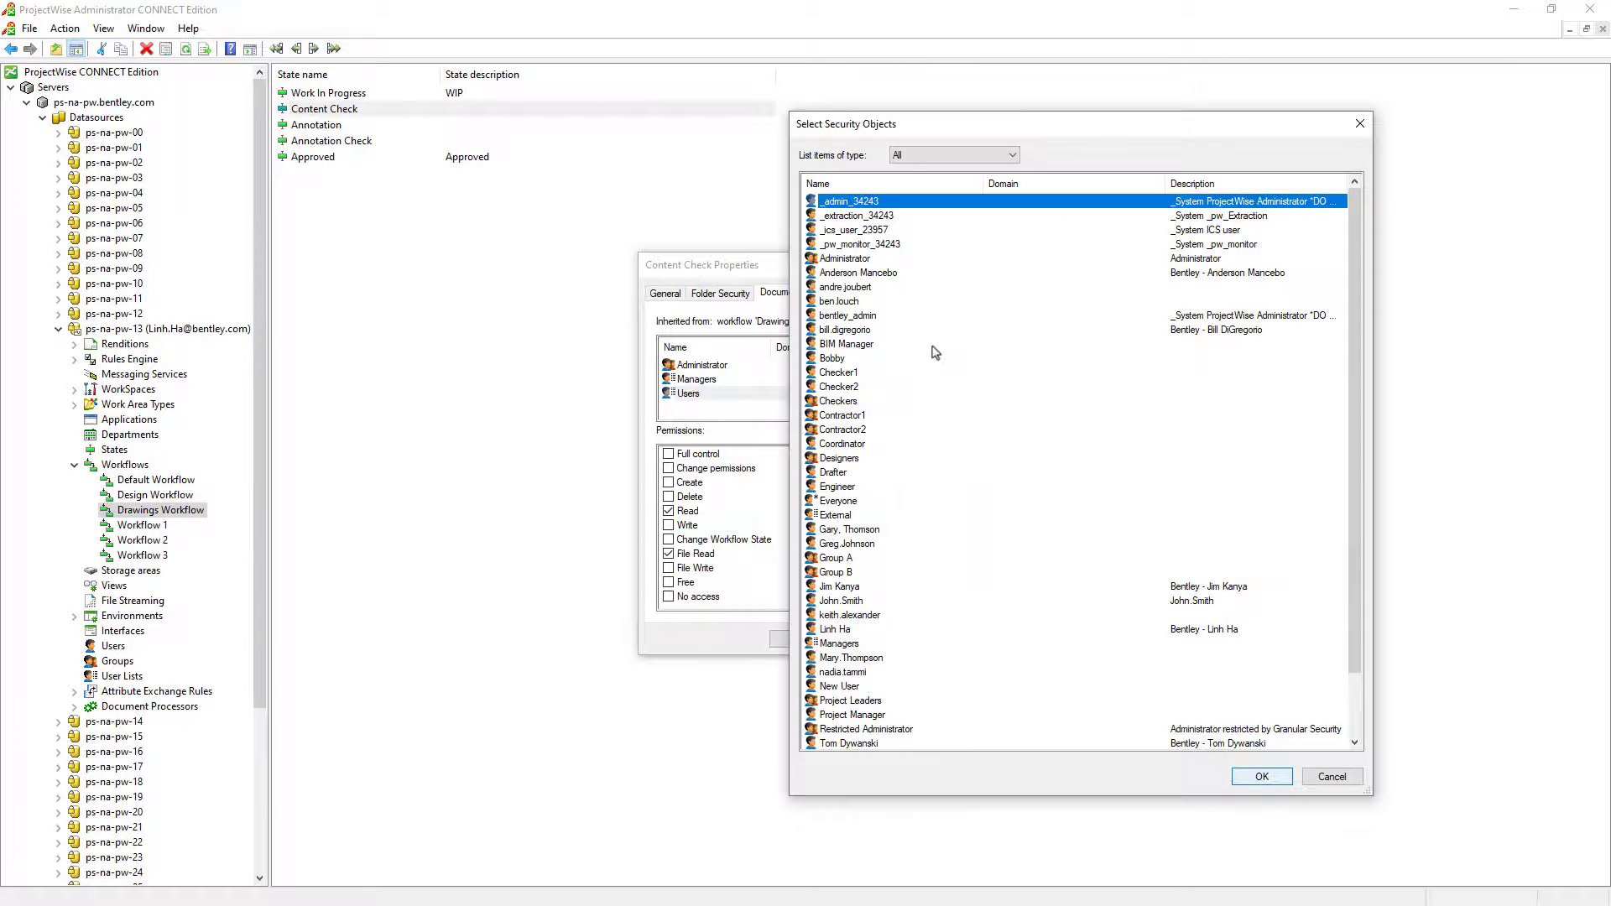
left_click(860, 401)
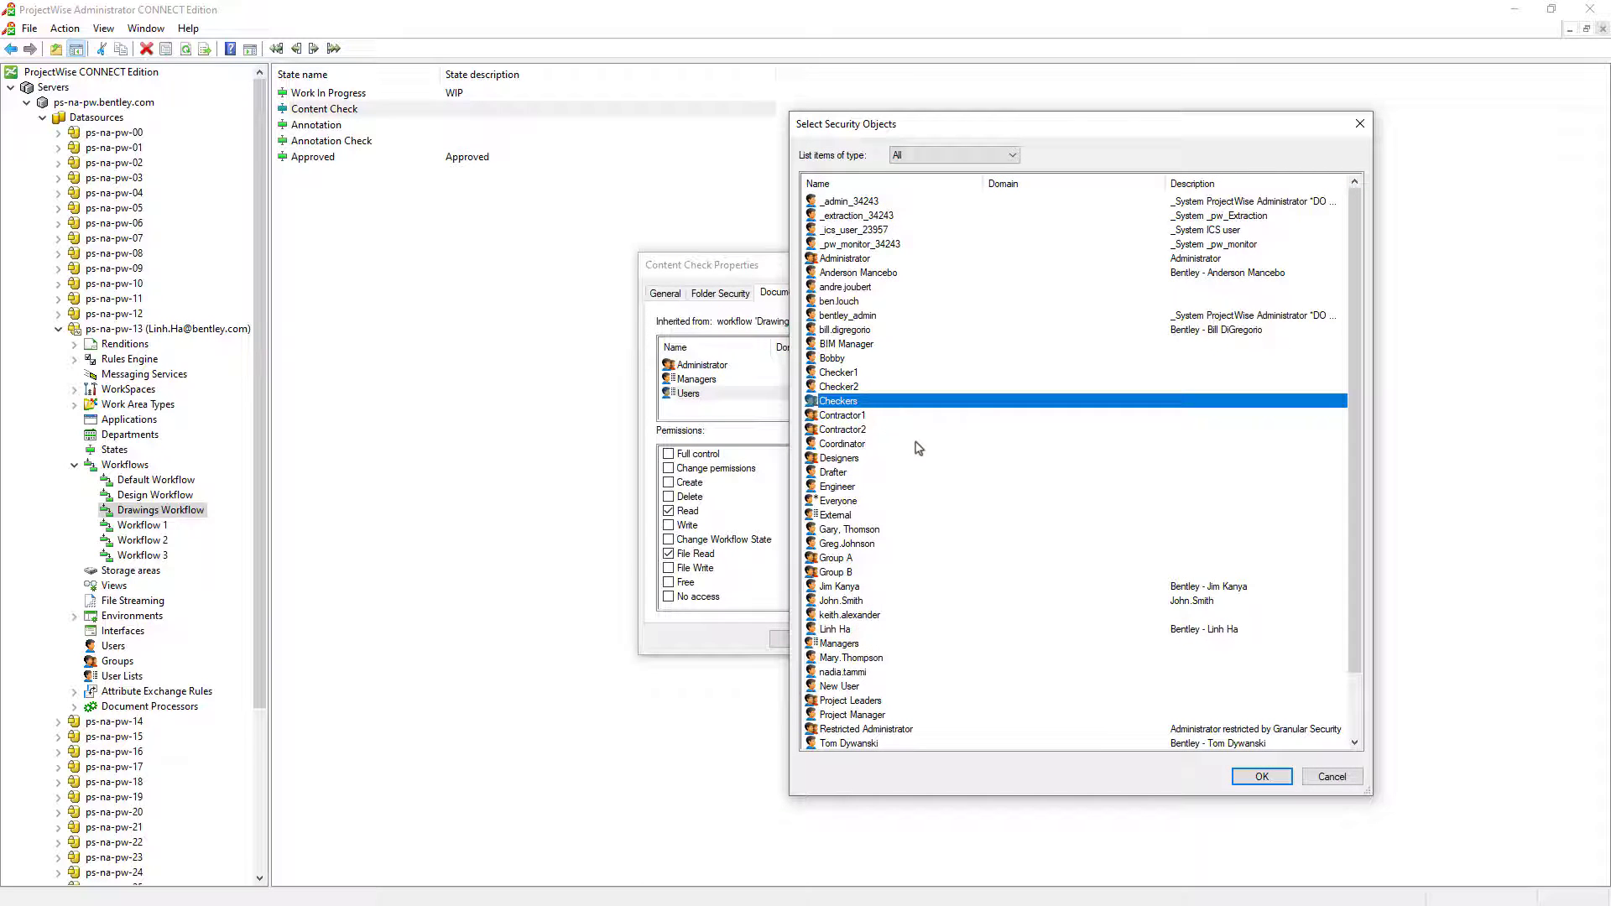
left_click(1261, 777)
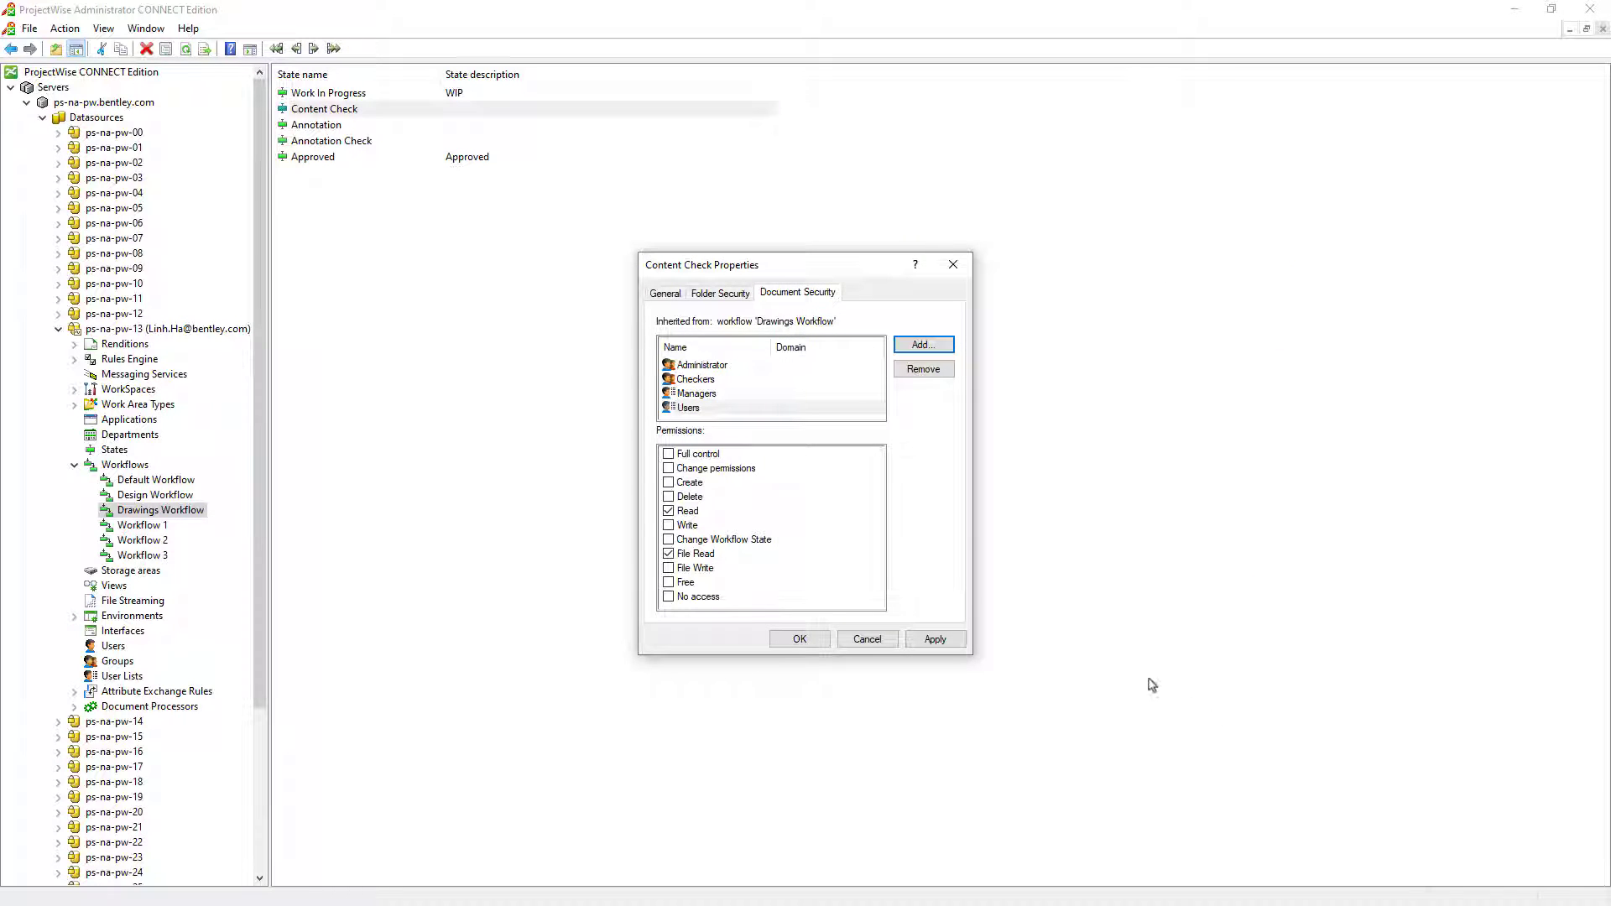
left_click(736, 382)
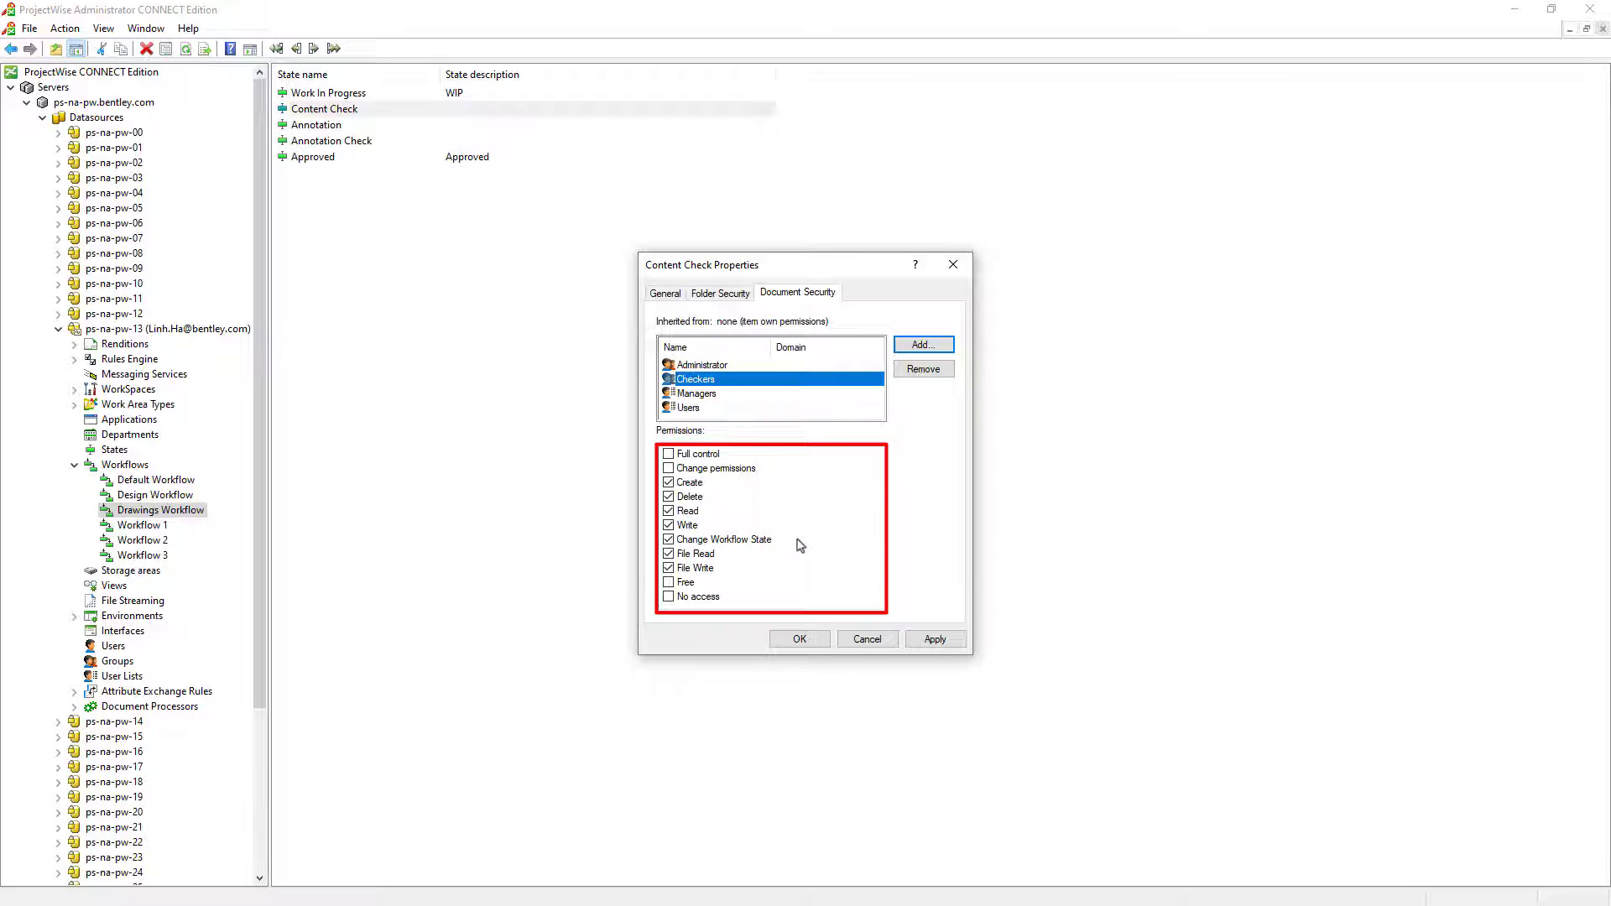
left_click(947, 643)
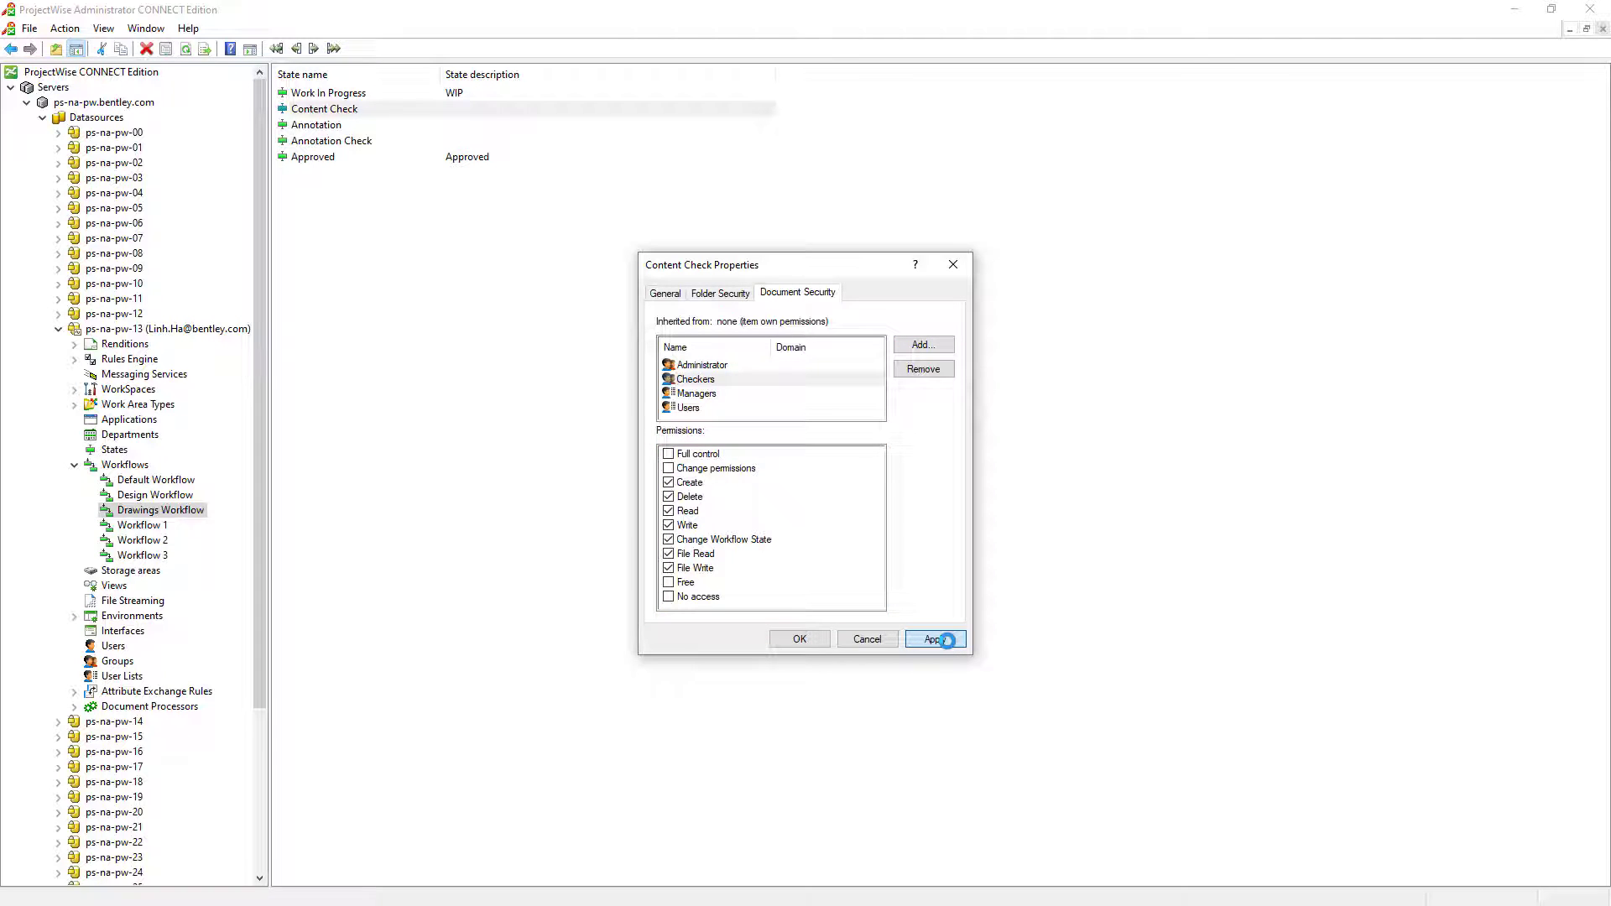
left_click(777, 408)
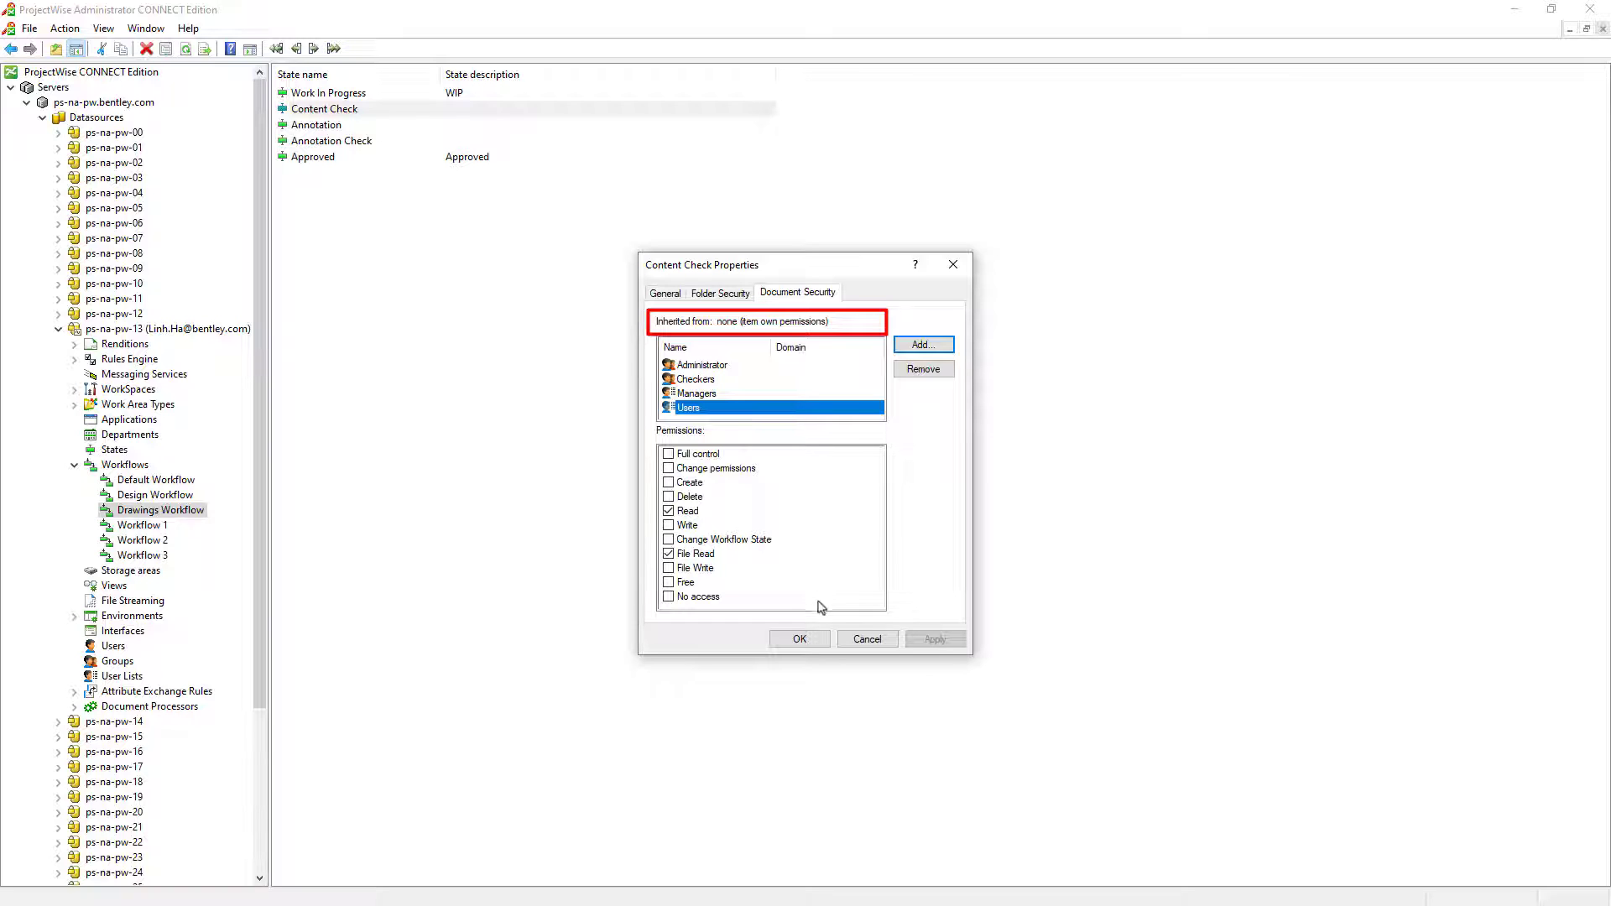
left_click(799, 639)
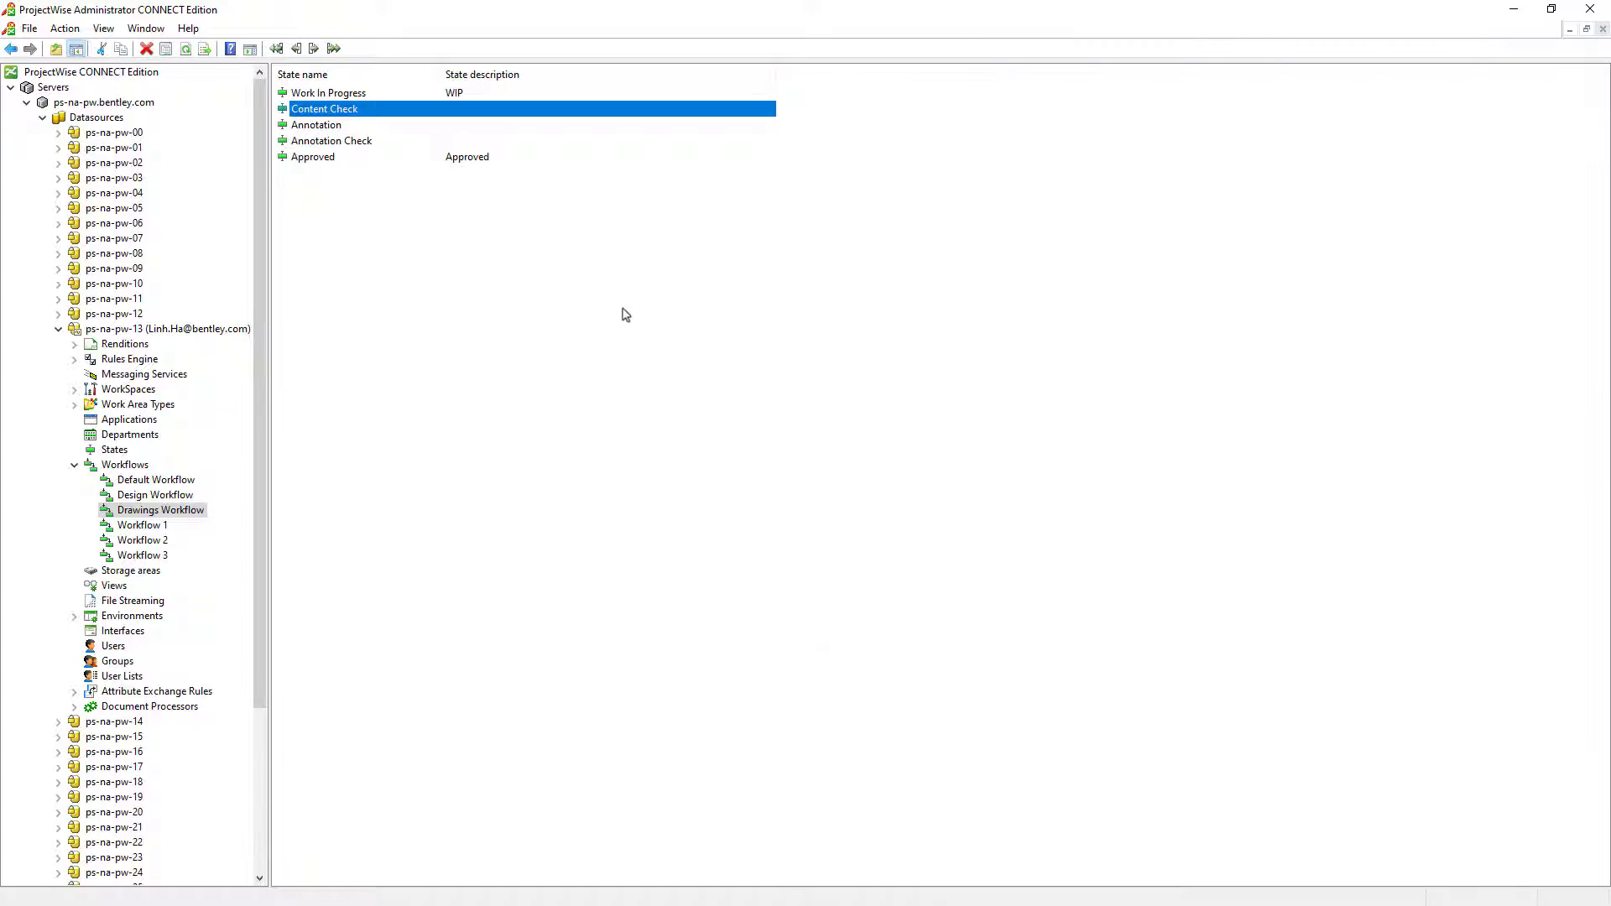
- Add the External user list to the document security of the Approved state
left_click(487, 164)
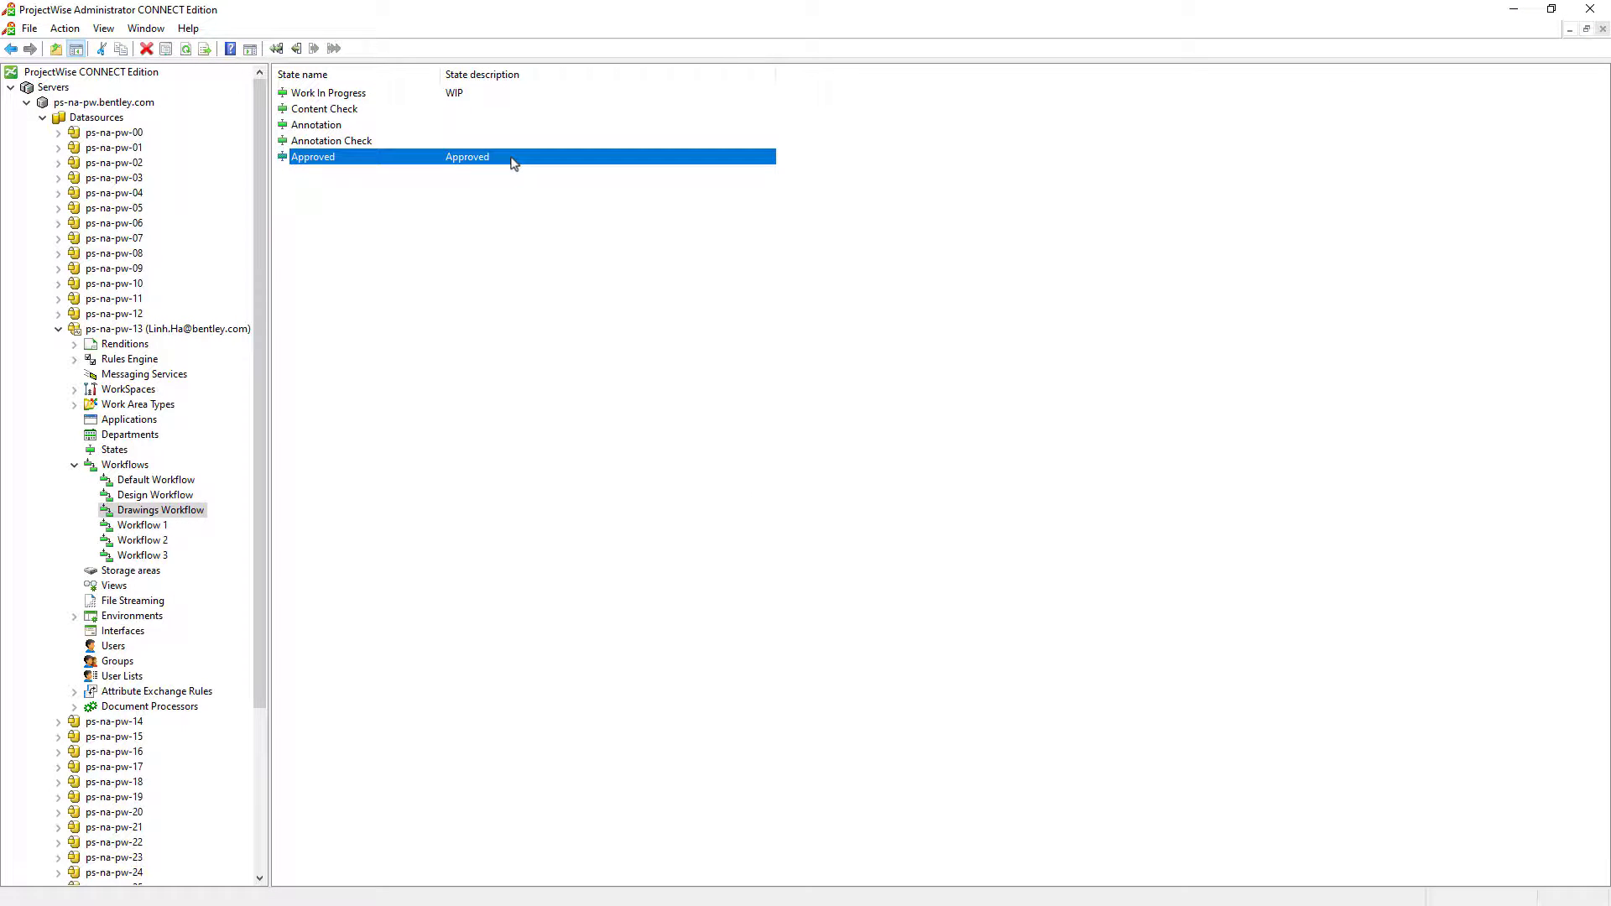
double_click(514, 164)
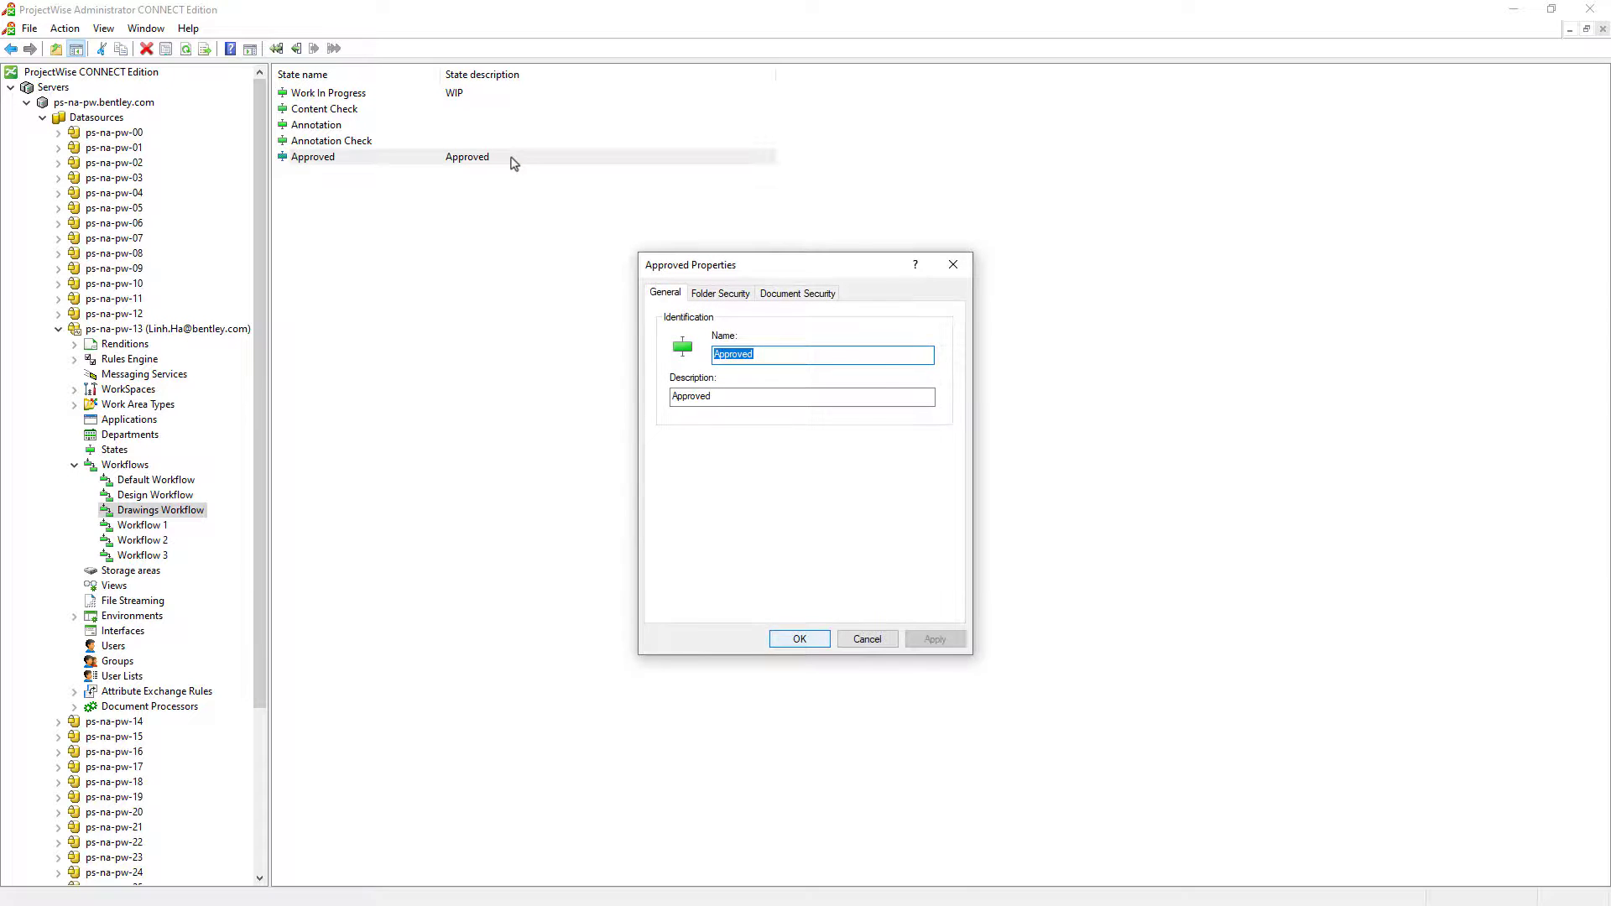
left_click(798, 292)
left_click(740, 381)
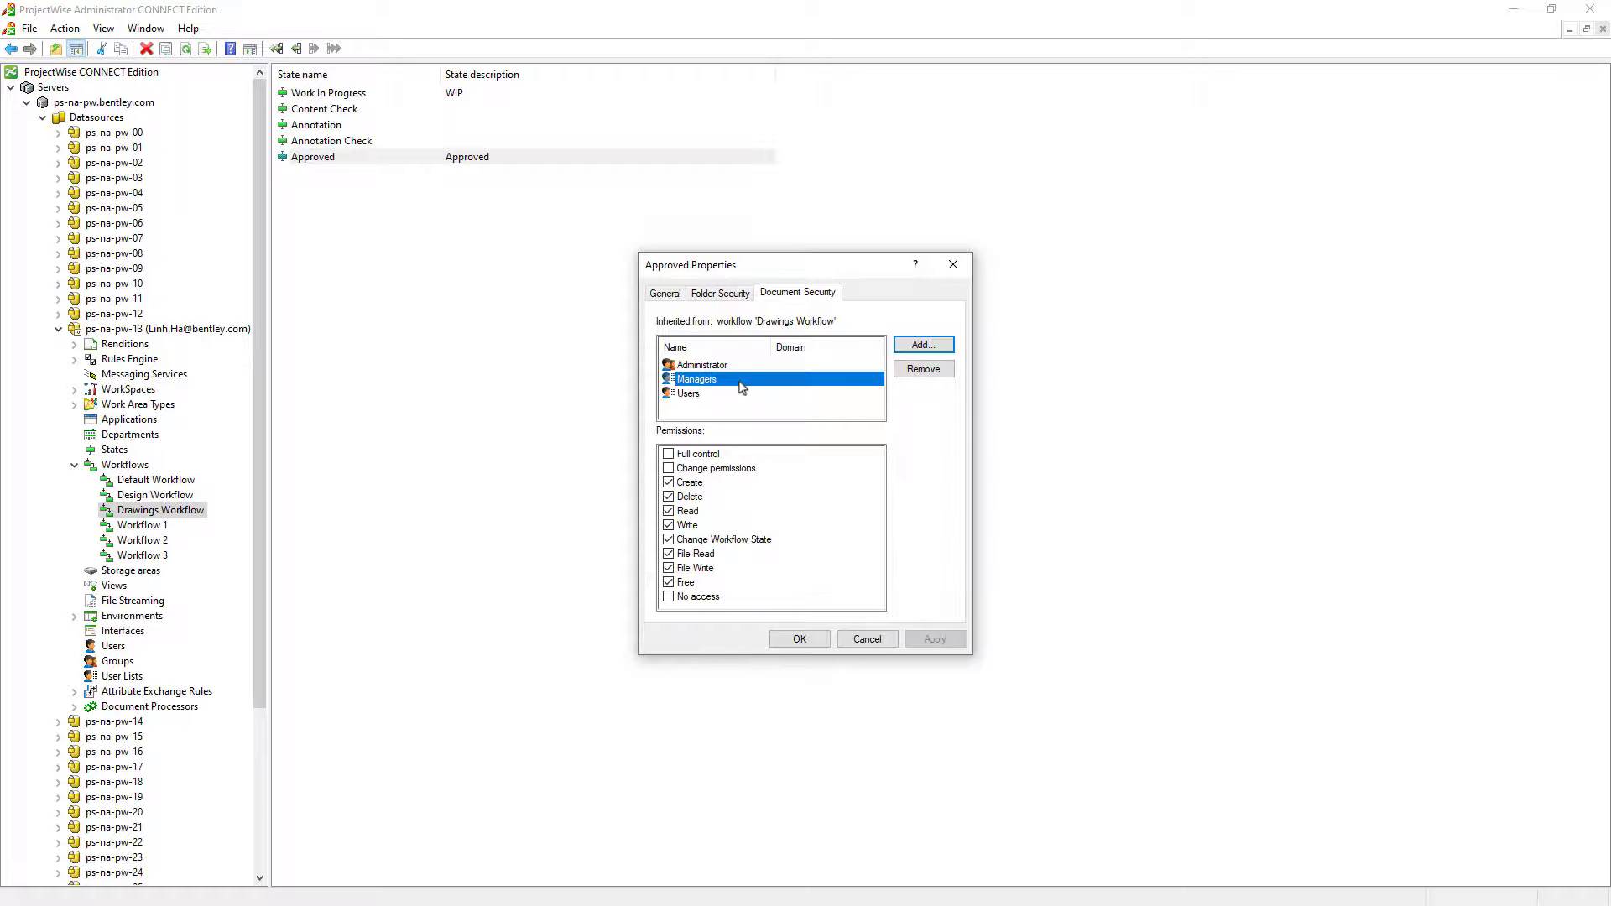
left_click(688, 393)
left_click(924, 344)
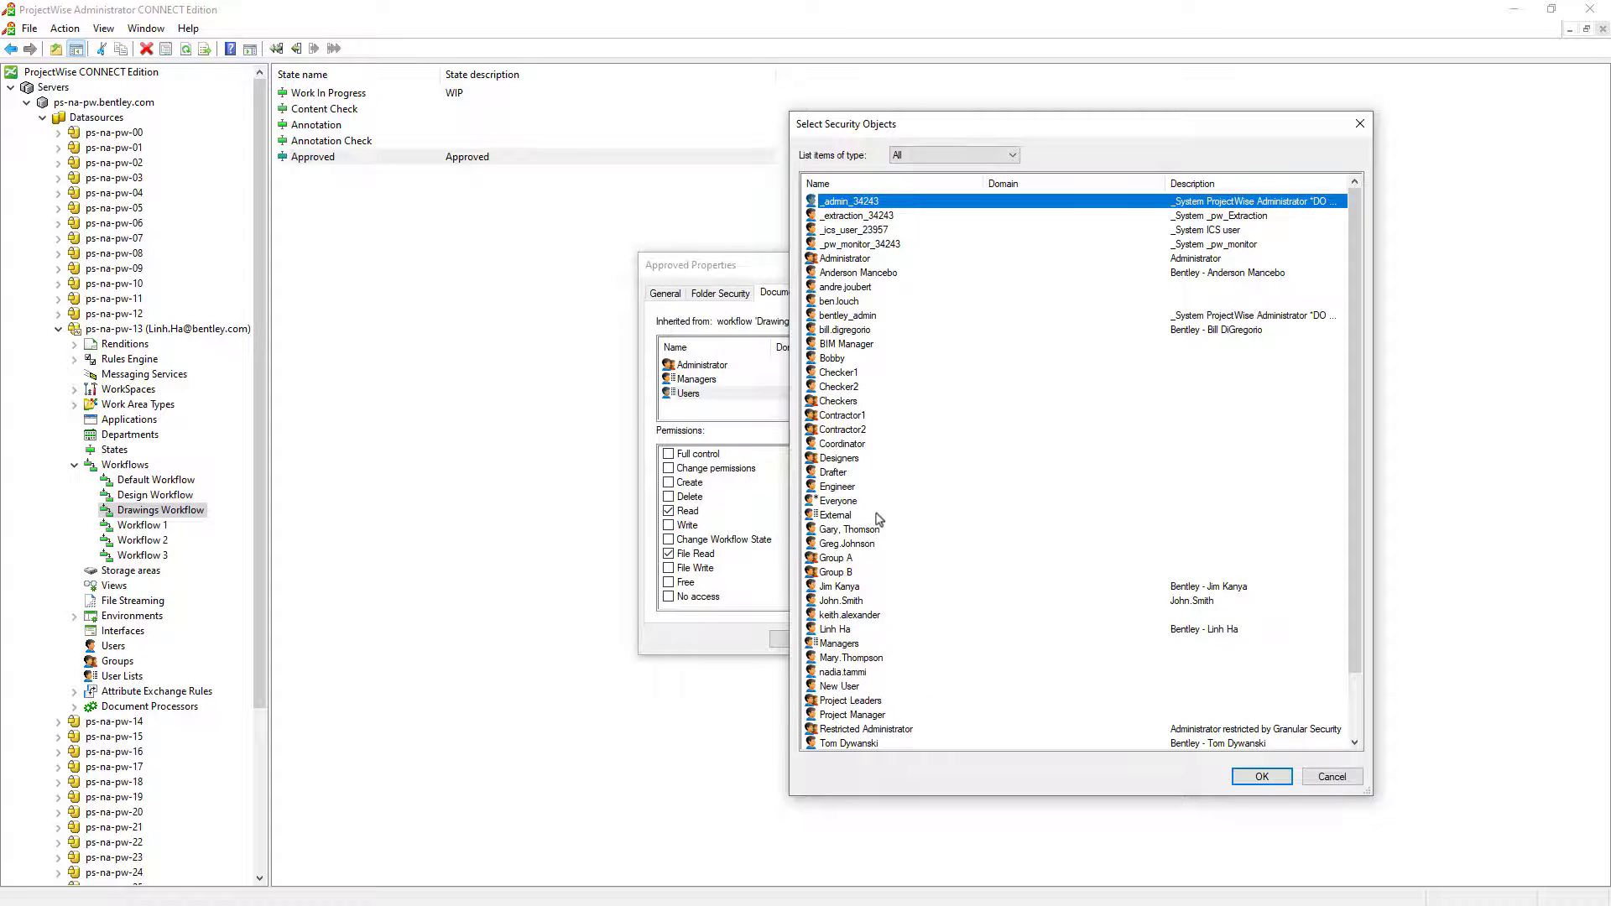
left_click(879, 517)
left_click(1262, 777)
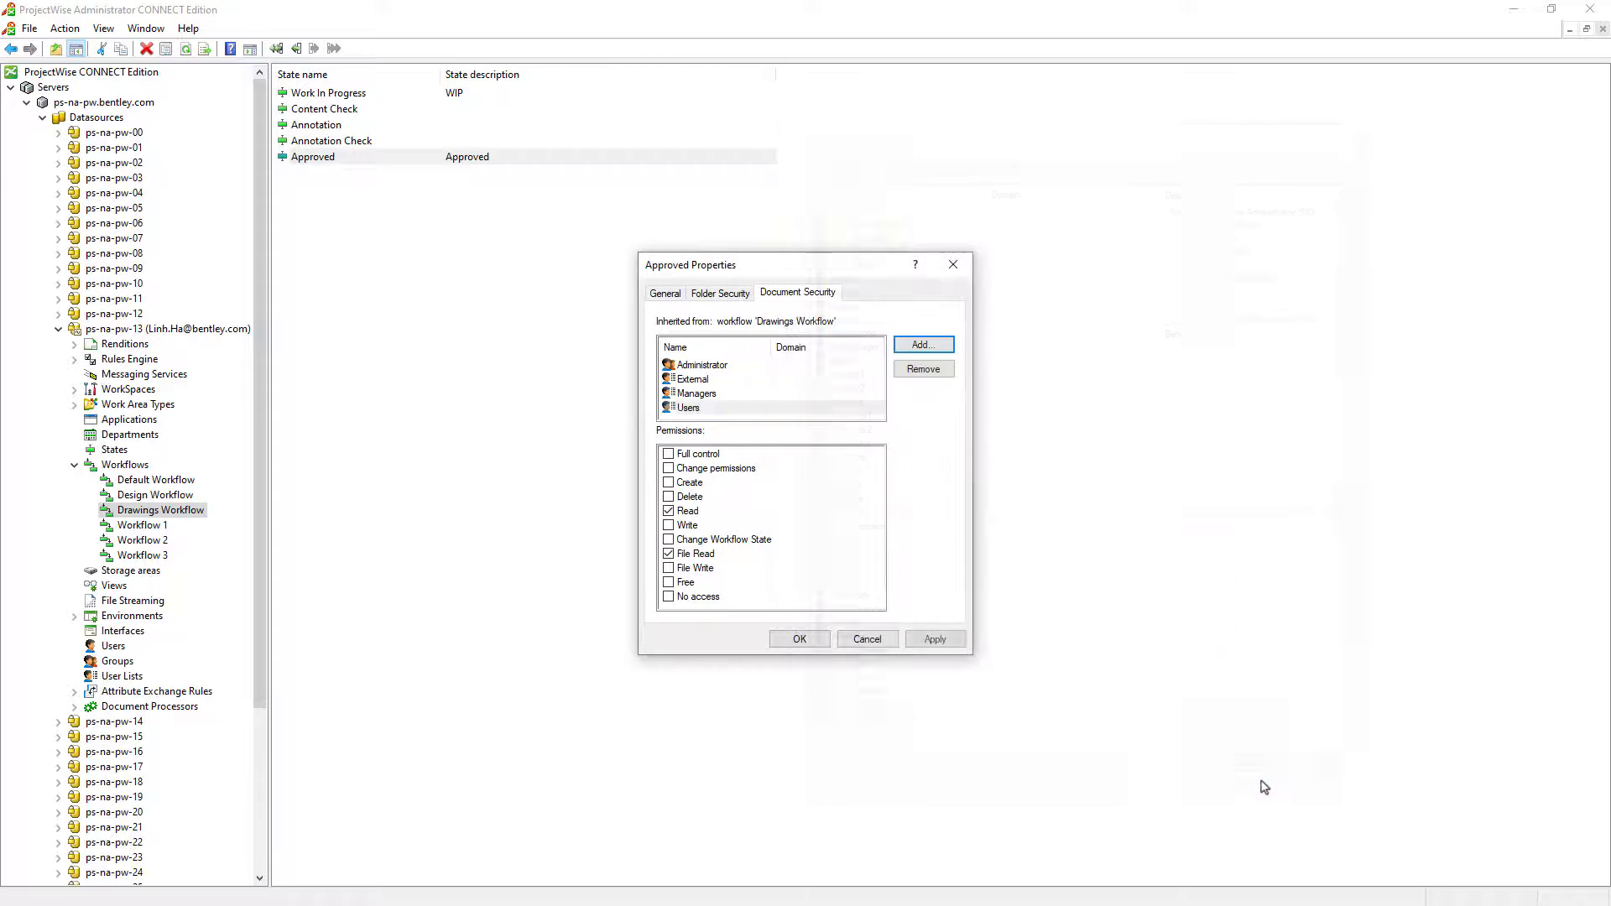
- Restrict the External user list to Read and File Read in the Approved state's document security and save the state's properties
left_click(706, 596)
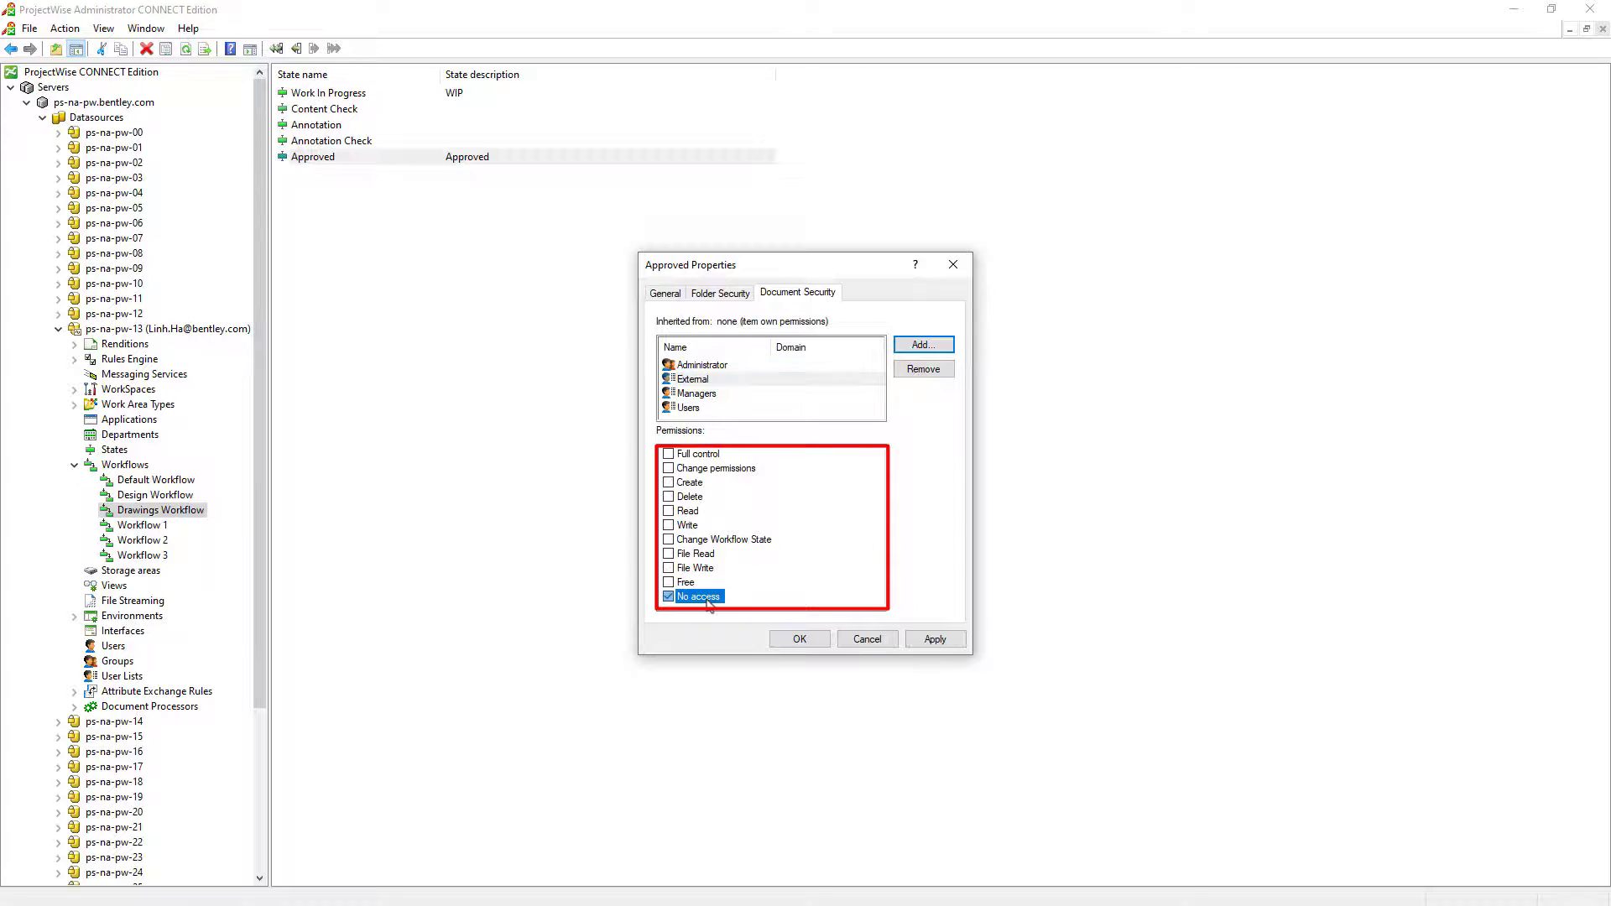
left_click(698, 555)
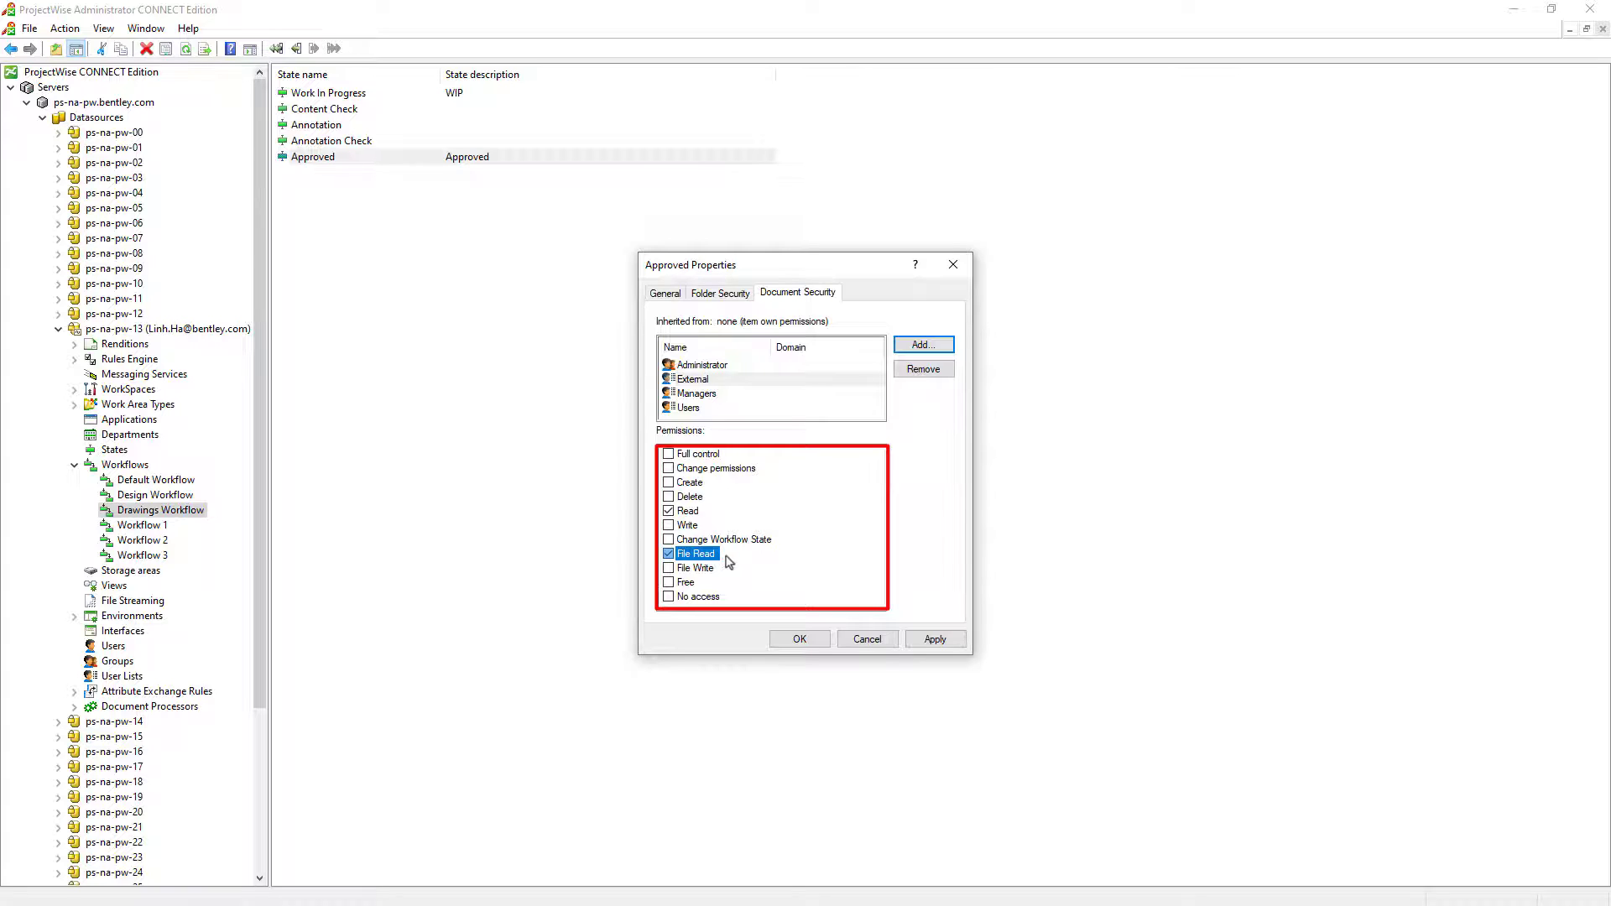
left_click(936, 640)
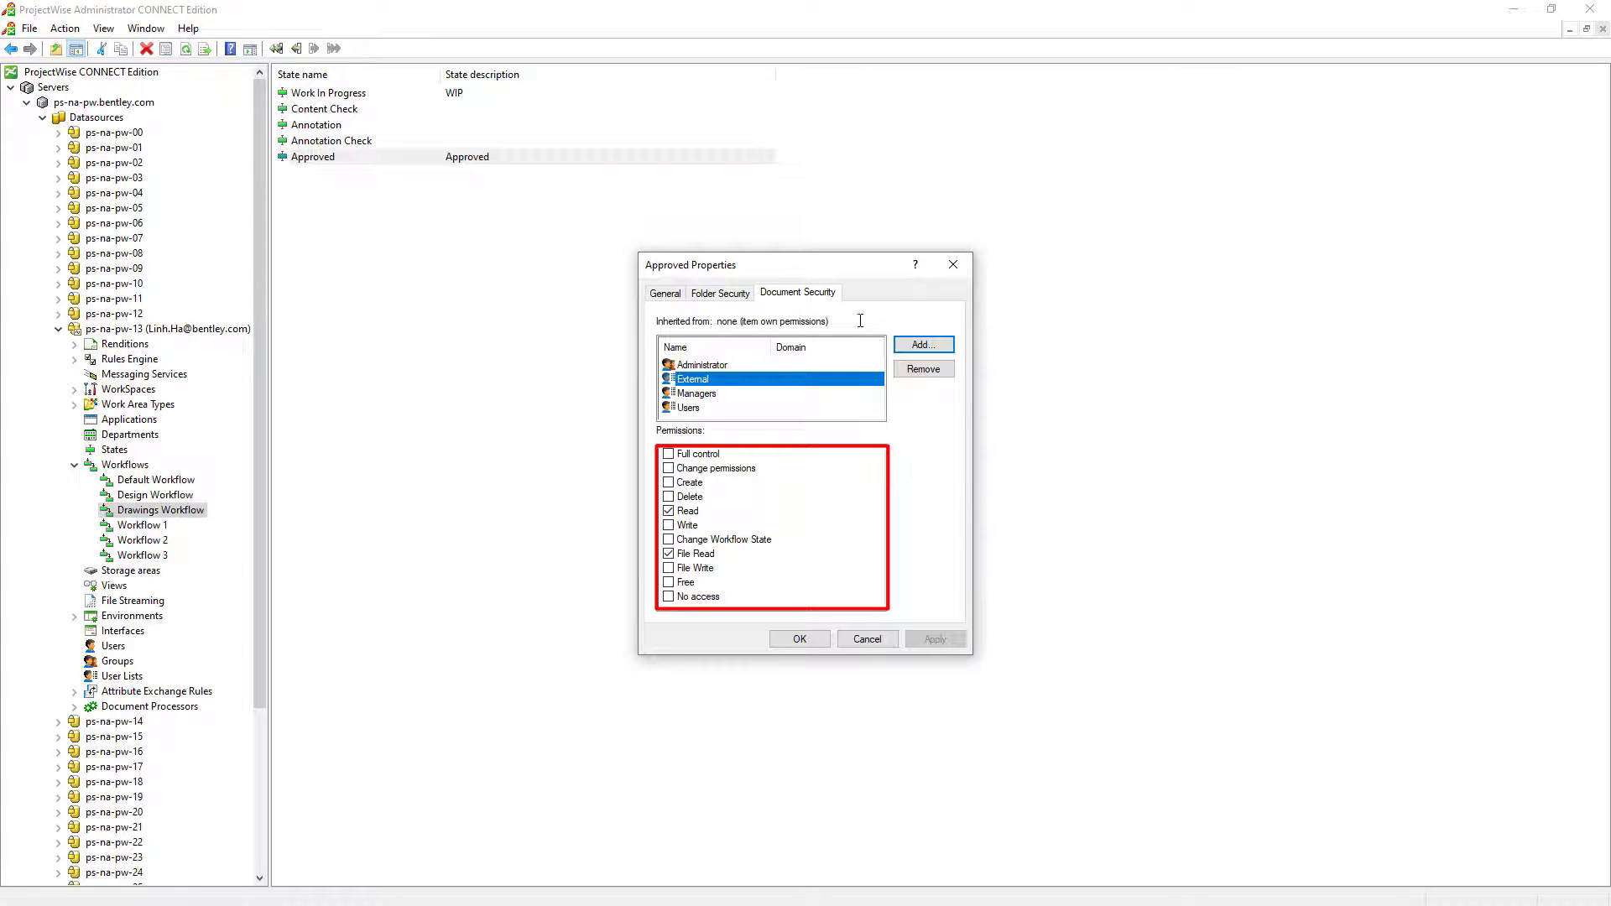
left_click(819, 645)
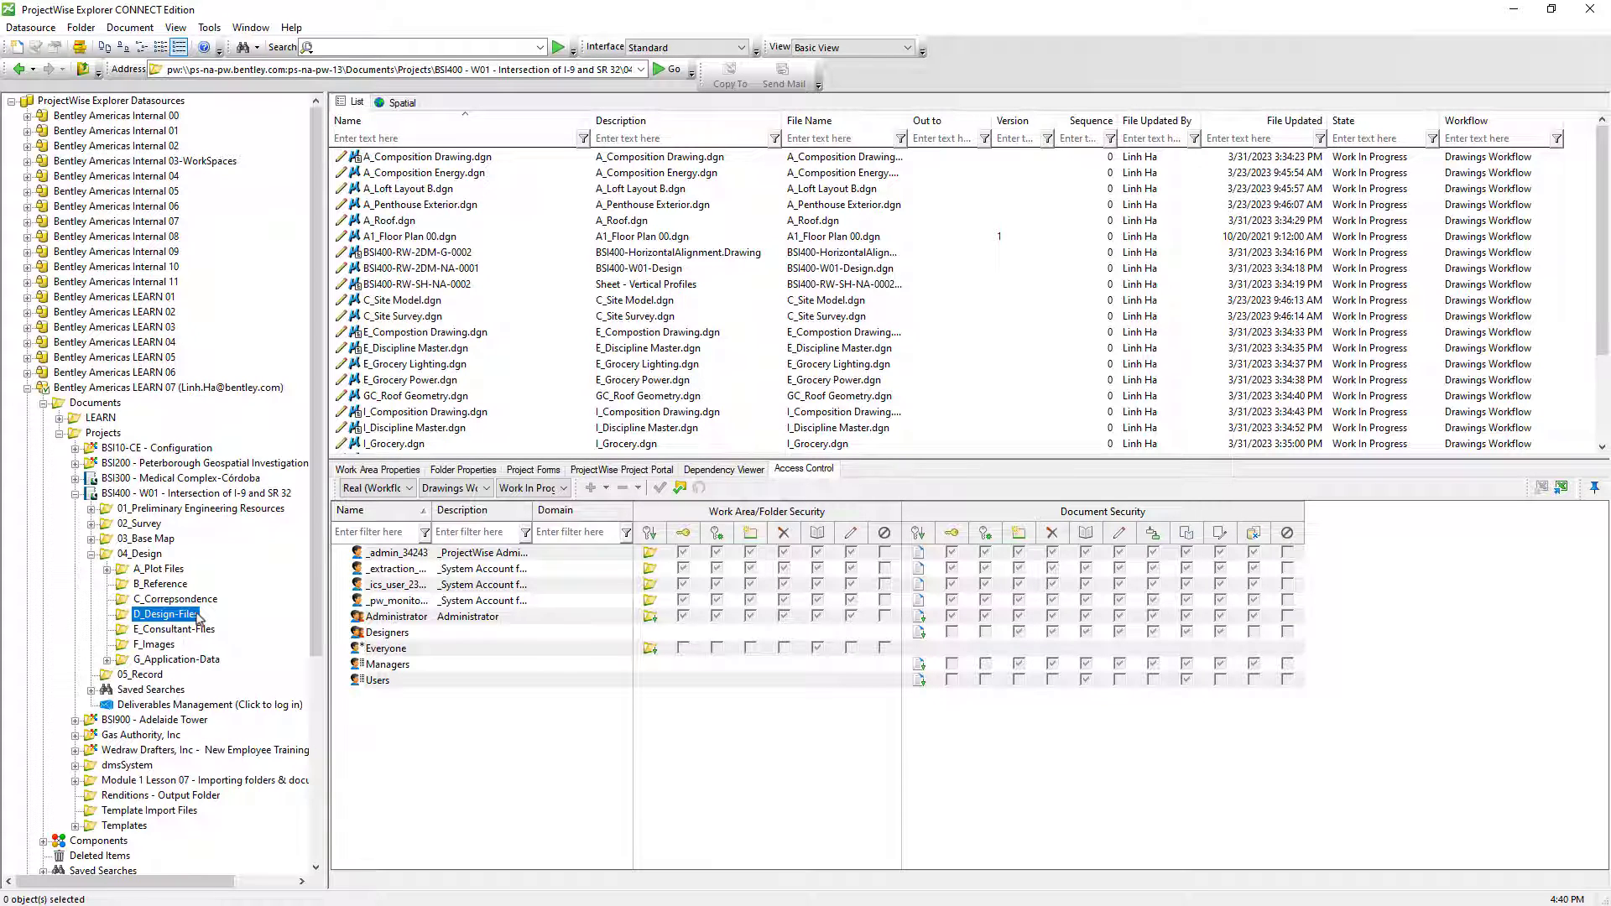
- In ProjectWise Explorer, review D_Design-Files access control for Designers in Work In Progress, then the Content Check state's entries, including Users
left_click(444, 635)
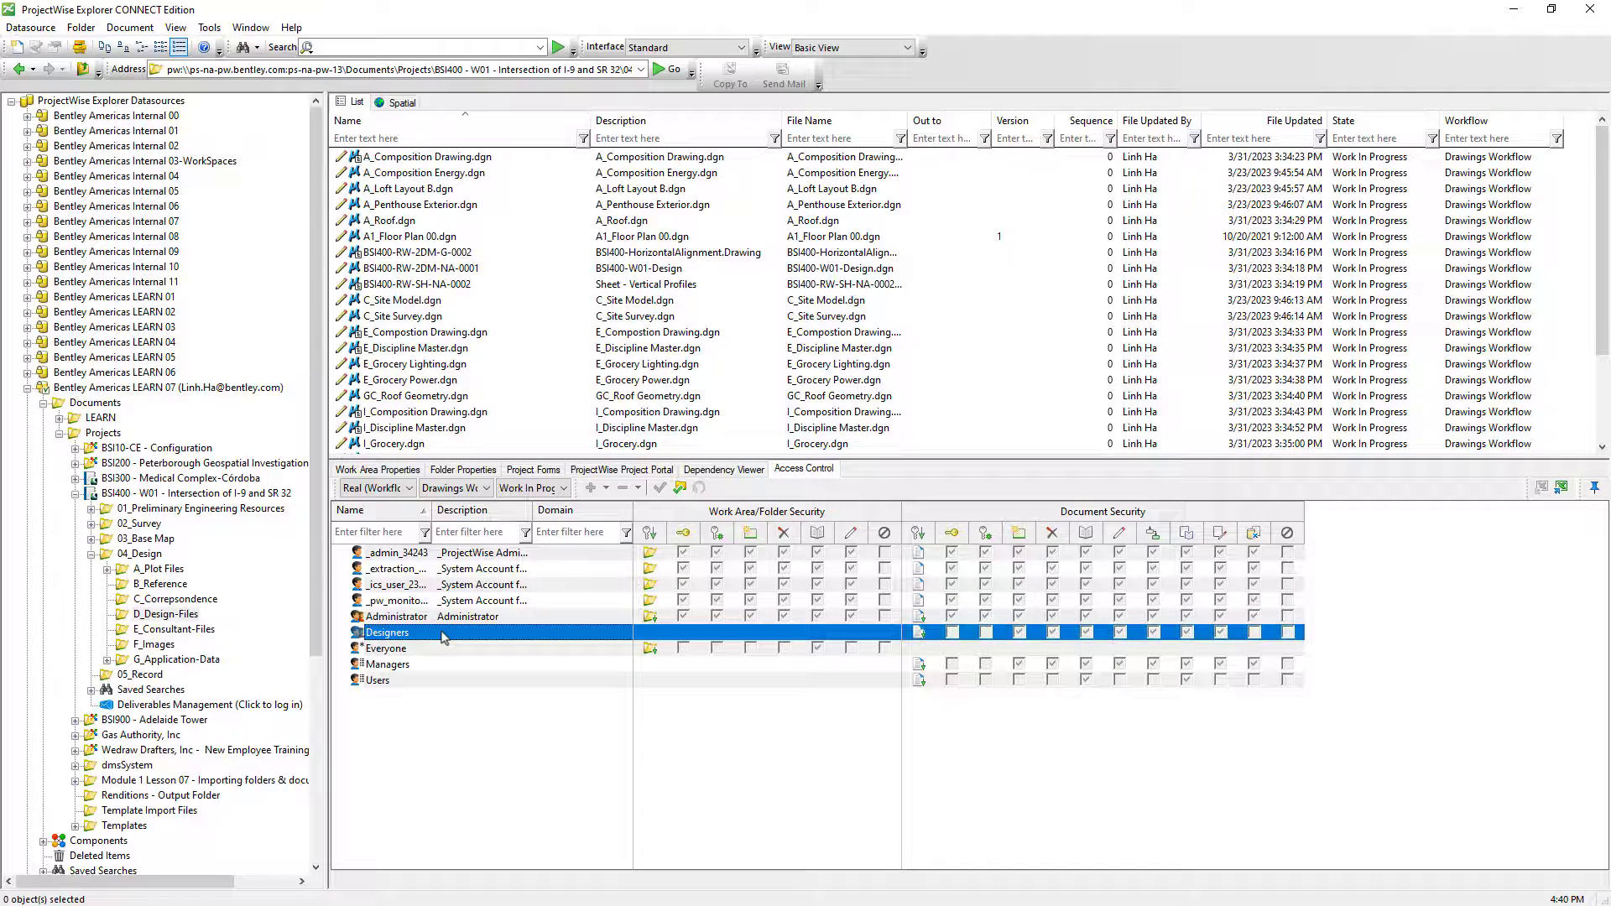
left_click(537, 489)
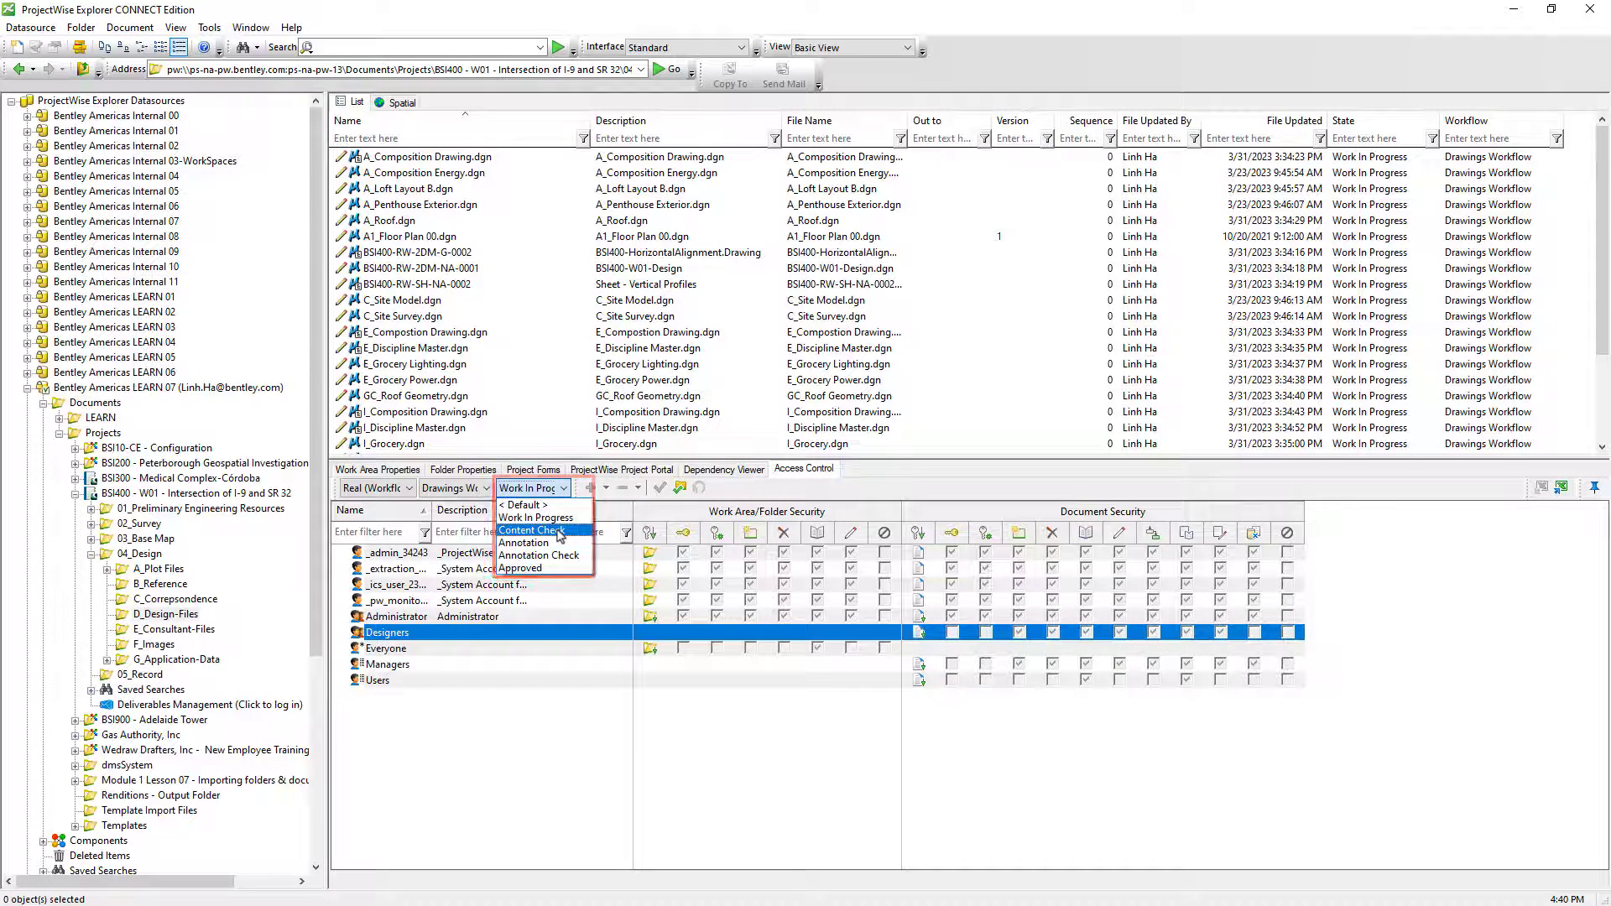
left_click(558, 531)
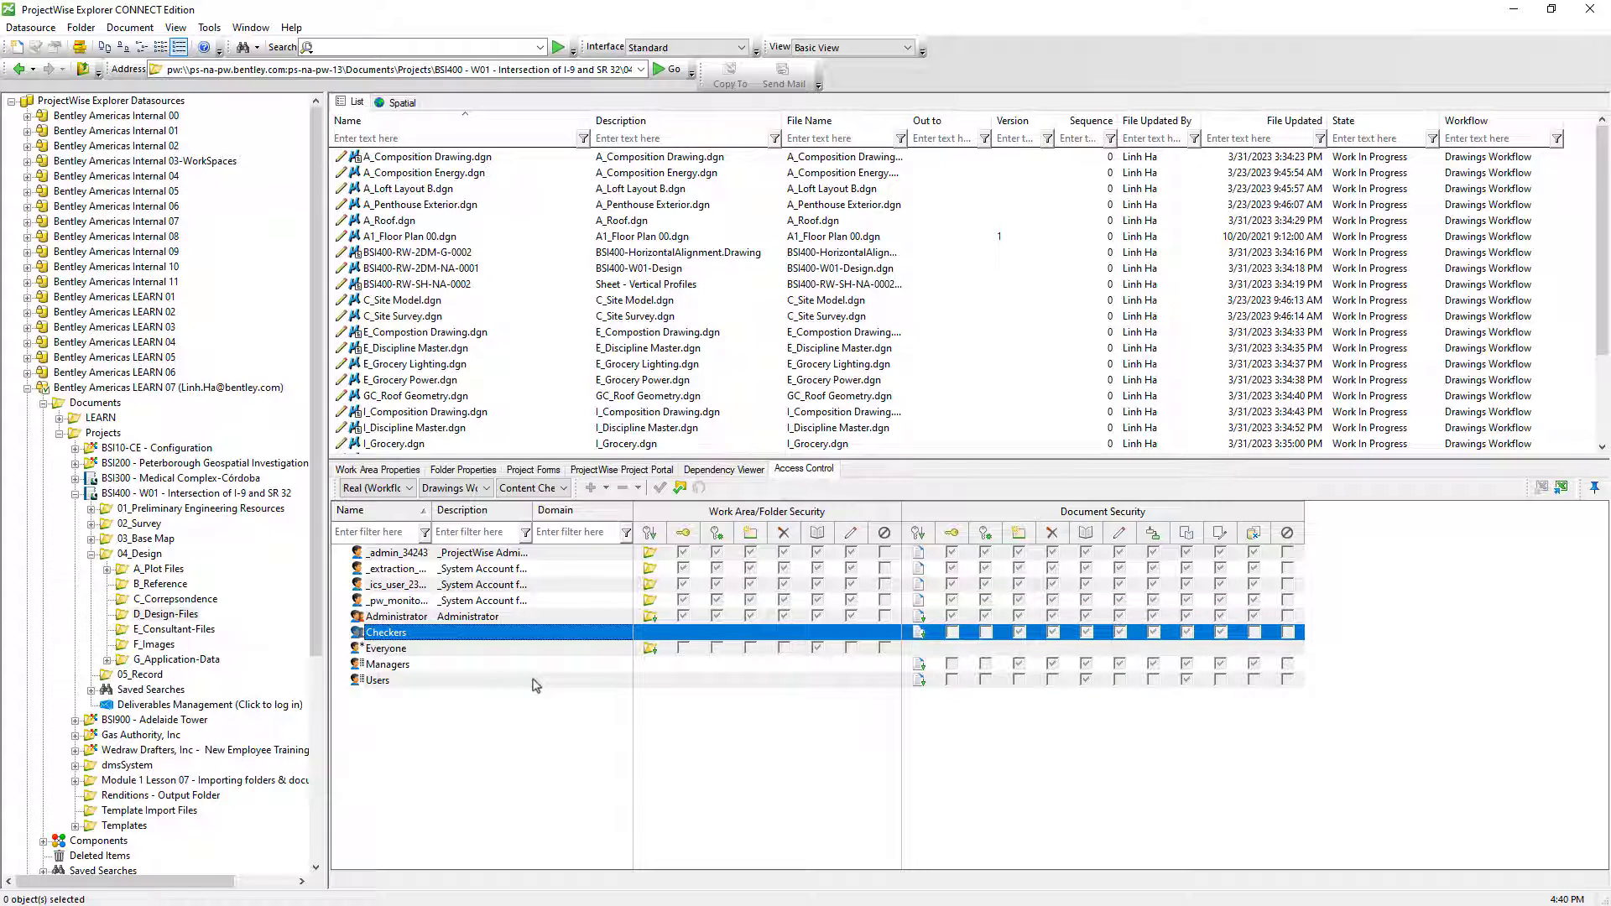
left_click(533, 681)
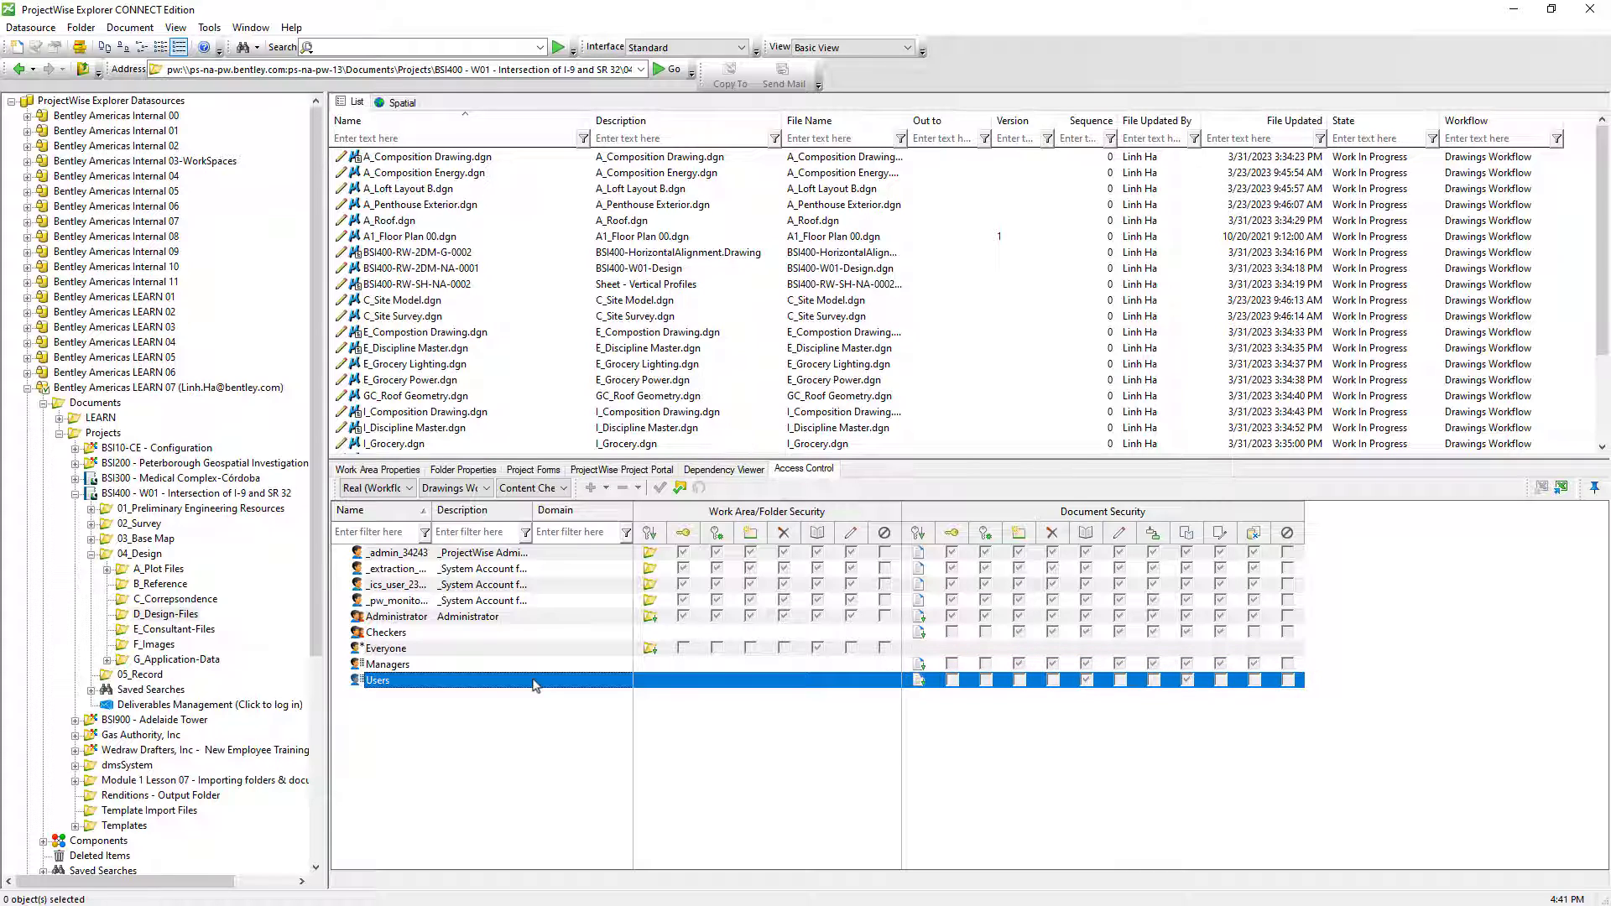
- Review the External user list's document security for the D_Design-Files folder in the Approved state
left_click(564, 488)
left_click(566, 569)
left_click(540, 650)
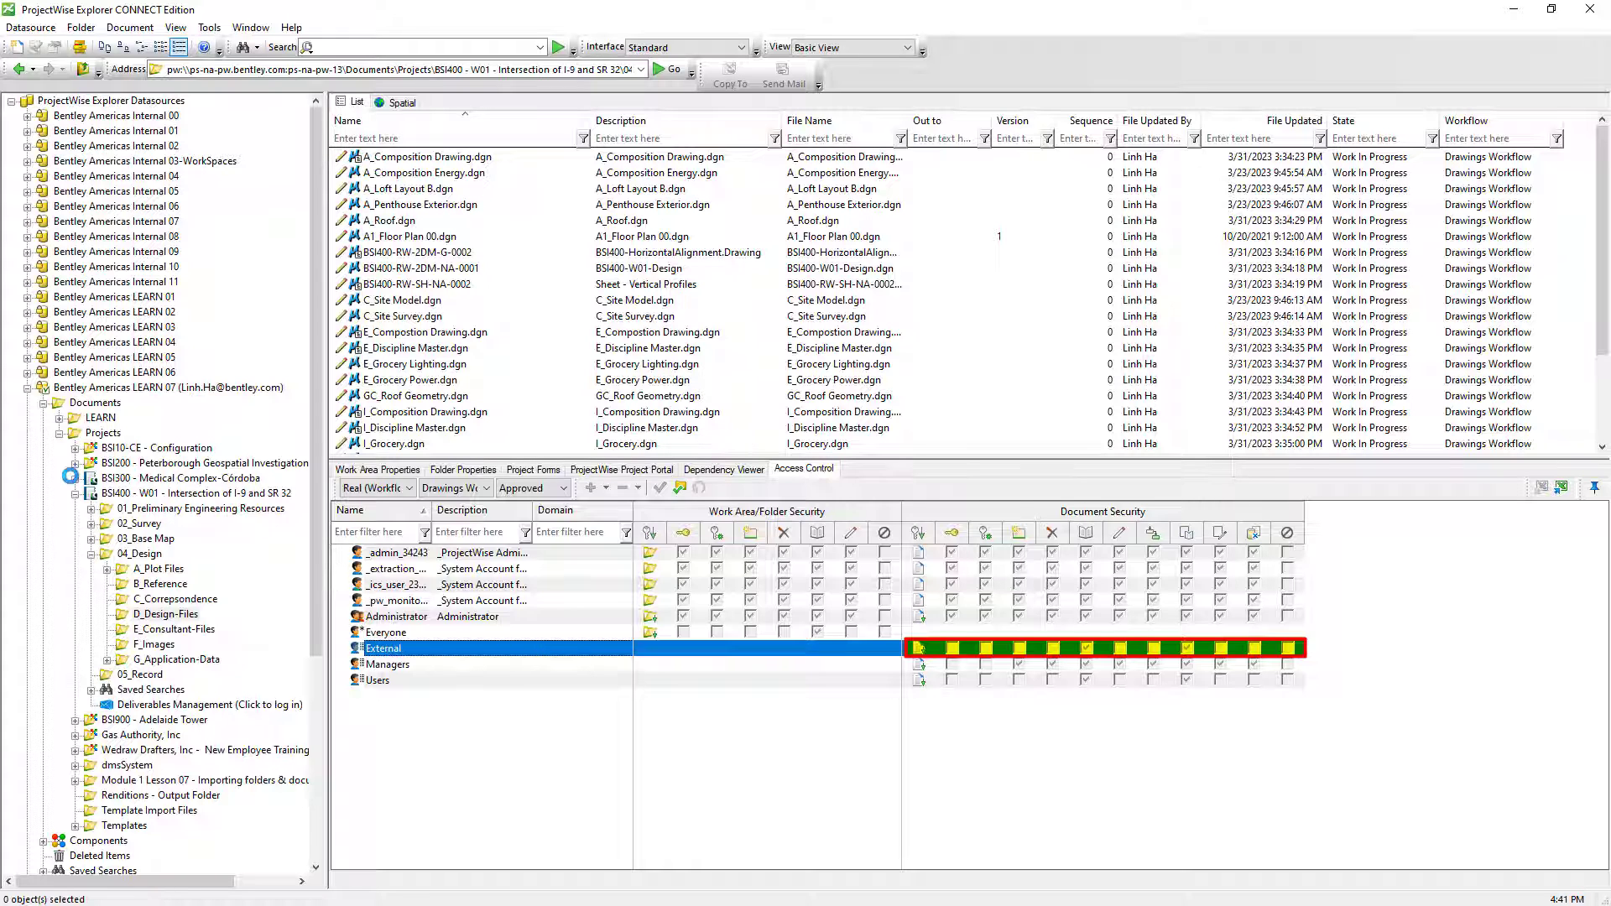
- Open the PLAN SHEETS folder under BSI300 - Medical Complex-Córdoba's CAD folder and review Designers' document security in the Work In Progress state
left_click(75, 478)
left_click(92, 494)
left_click(162, 569)
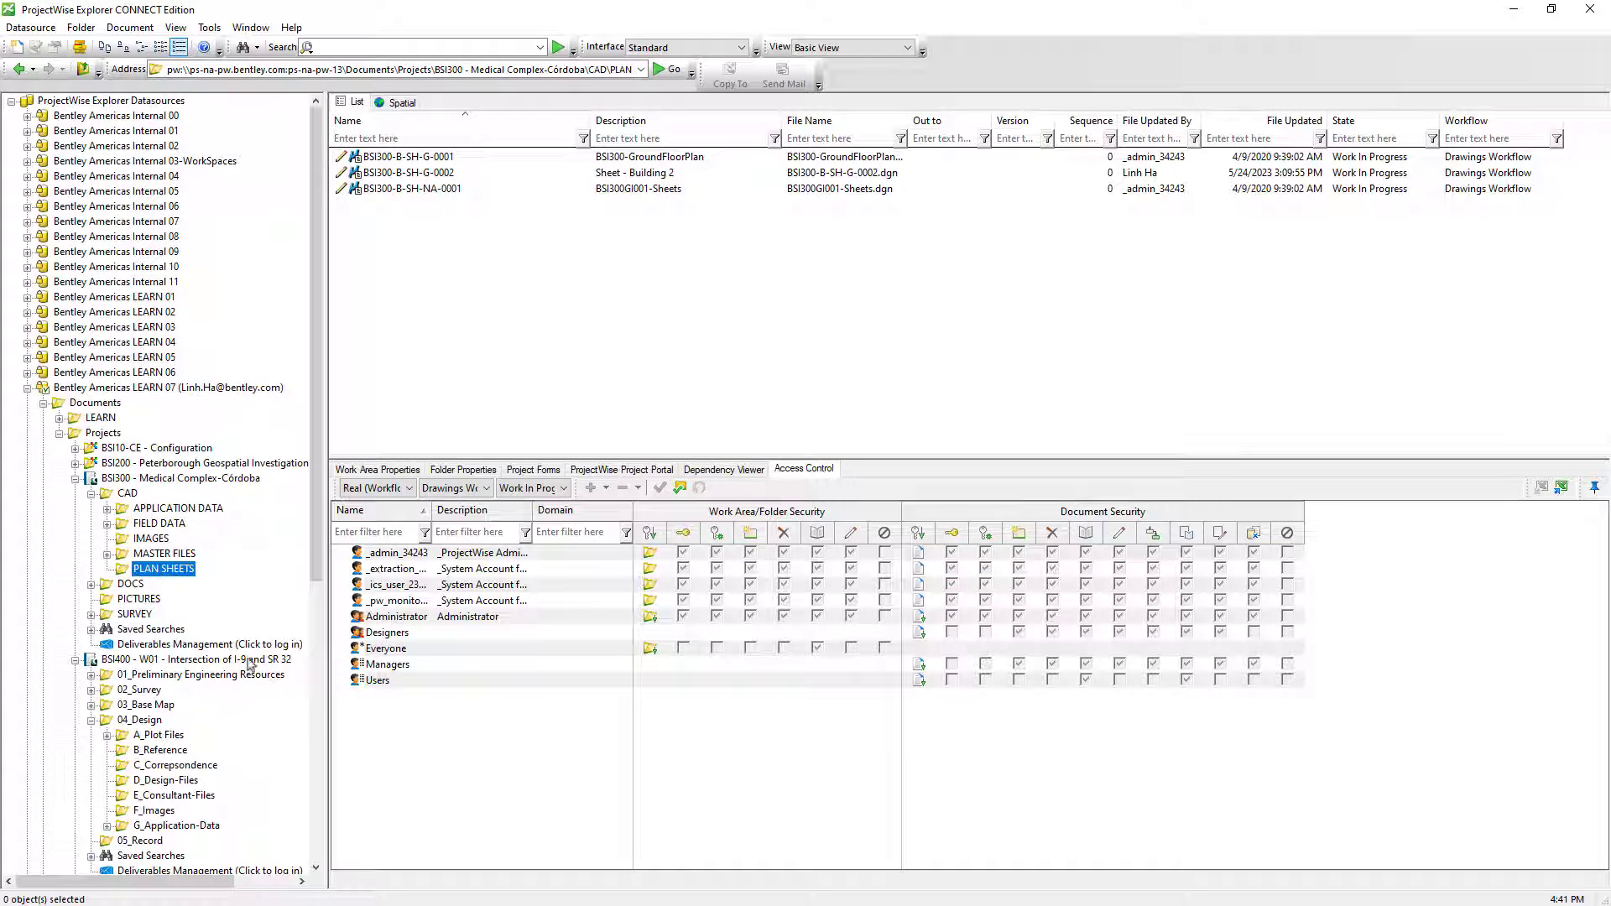
left_click(445, 636)
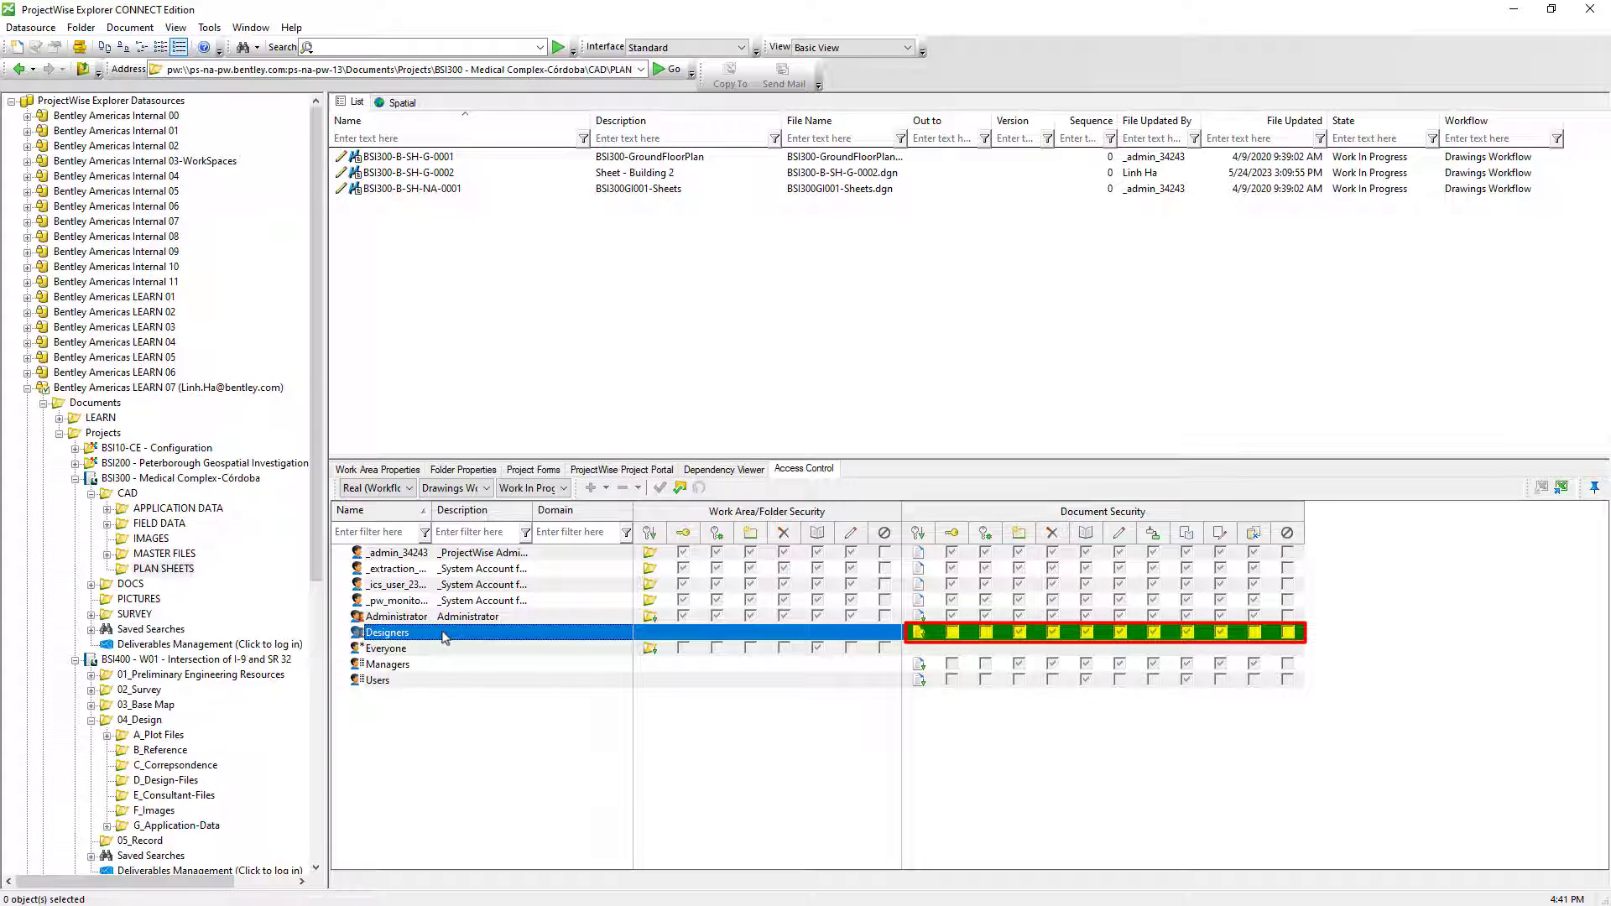
- Review the PLAN SHEETS folder's document security for Checkers in the Content Check state and External in the Approved state
left_click(531, 488)
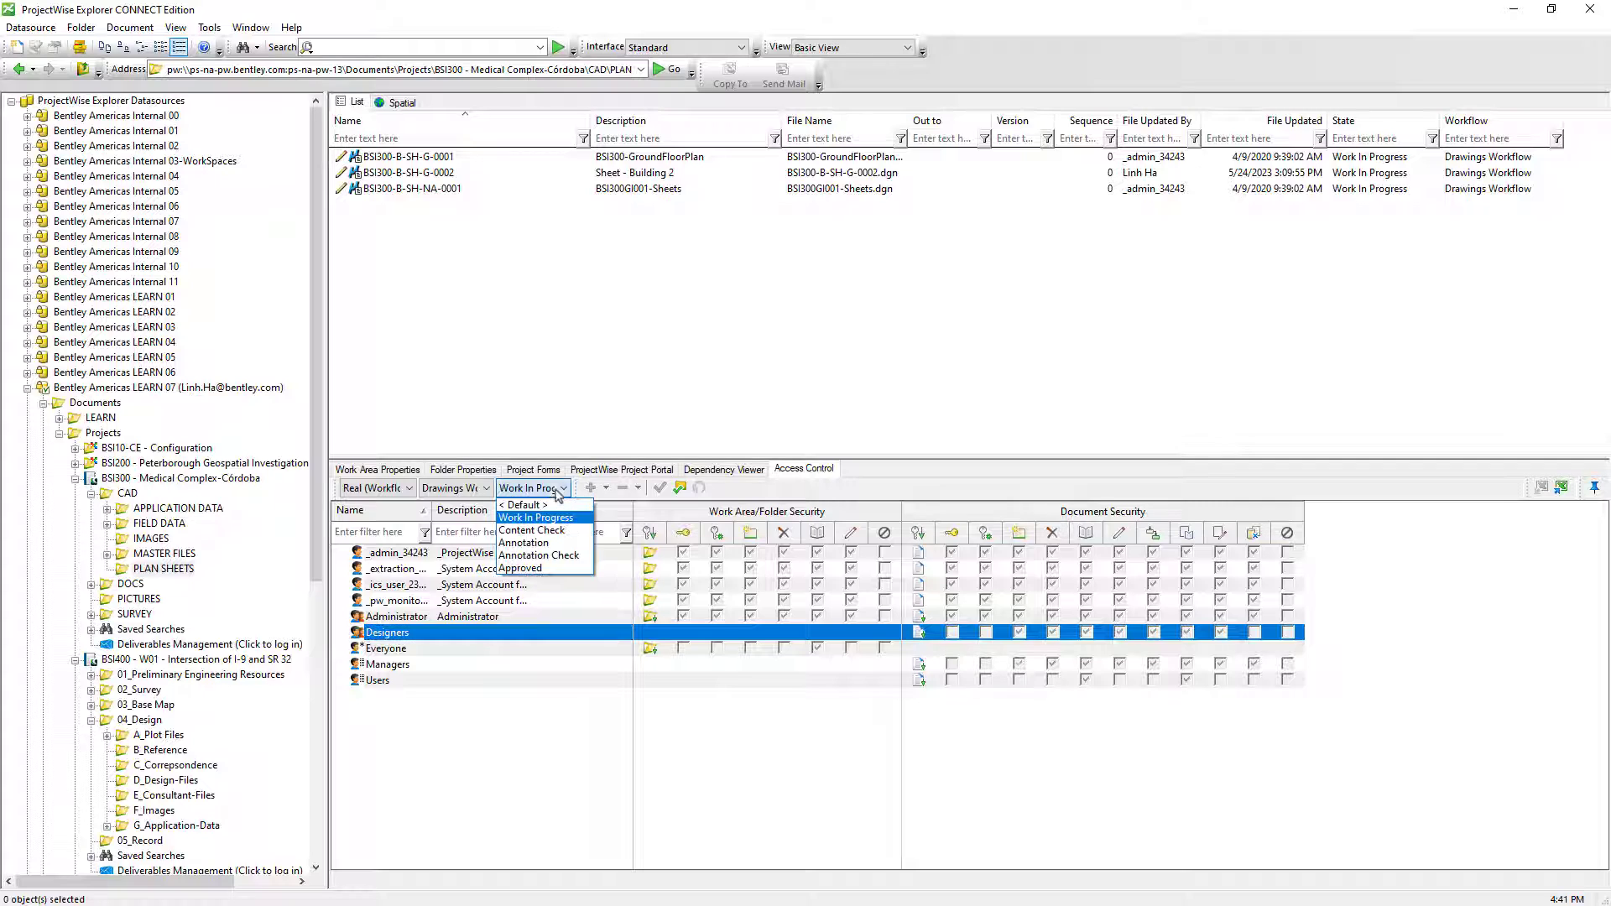
left_click(531, 530)
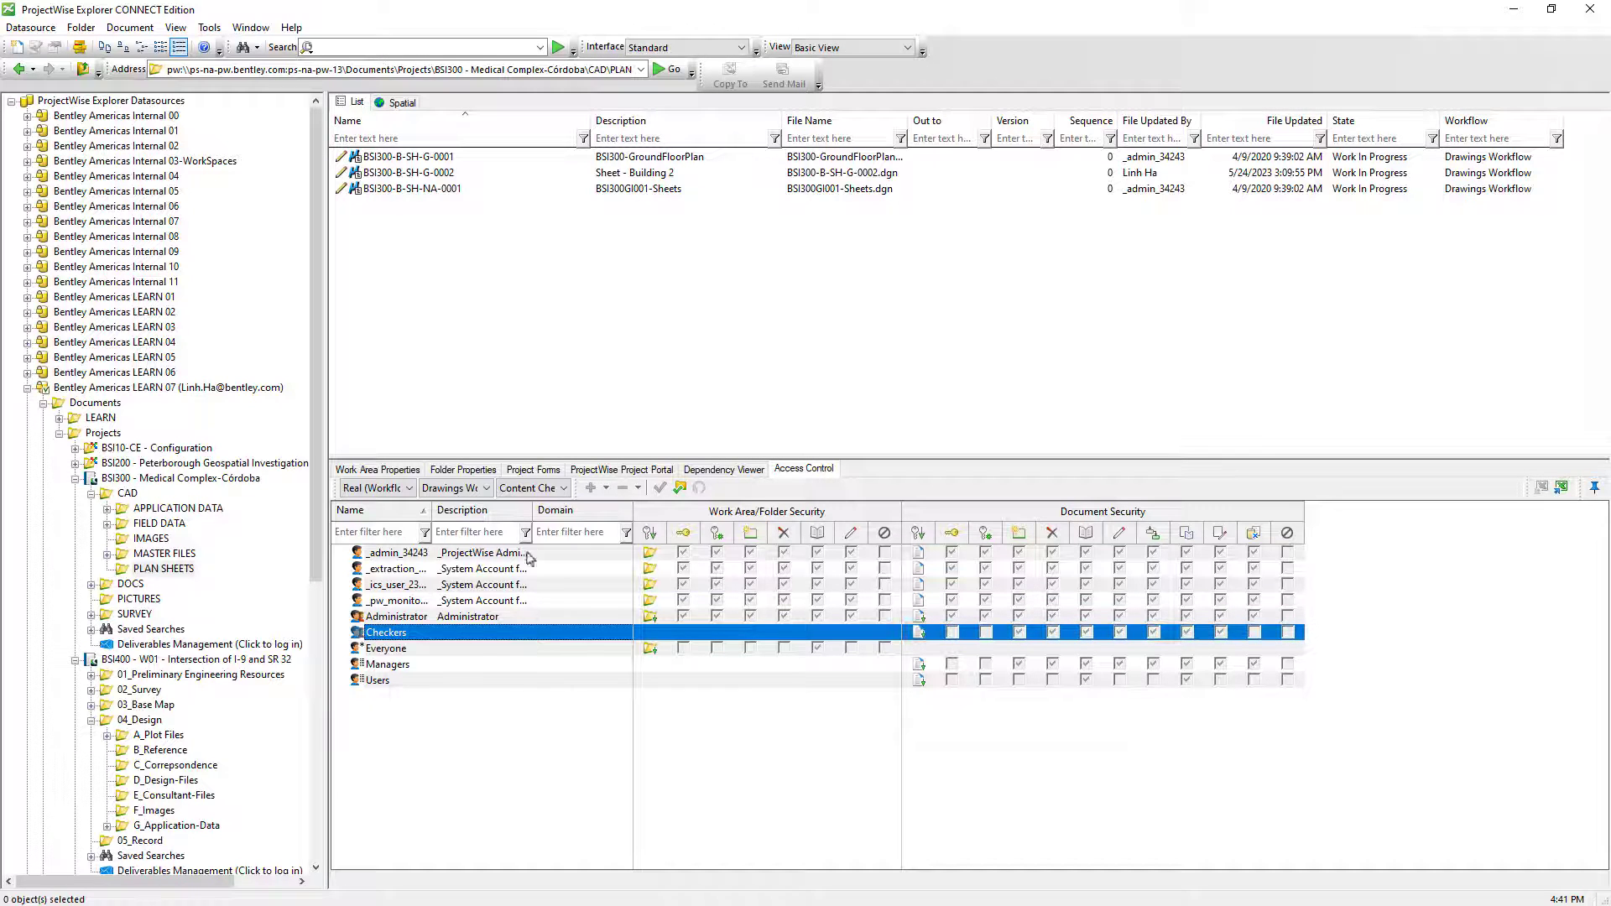
left_click(532, 488)
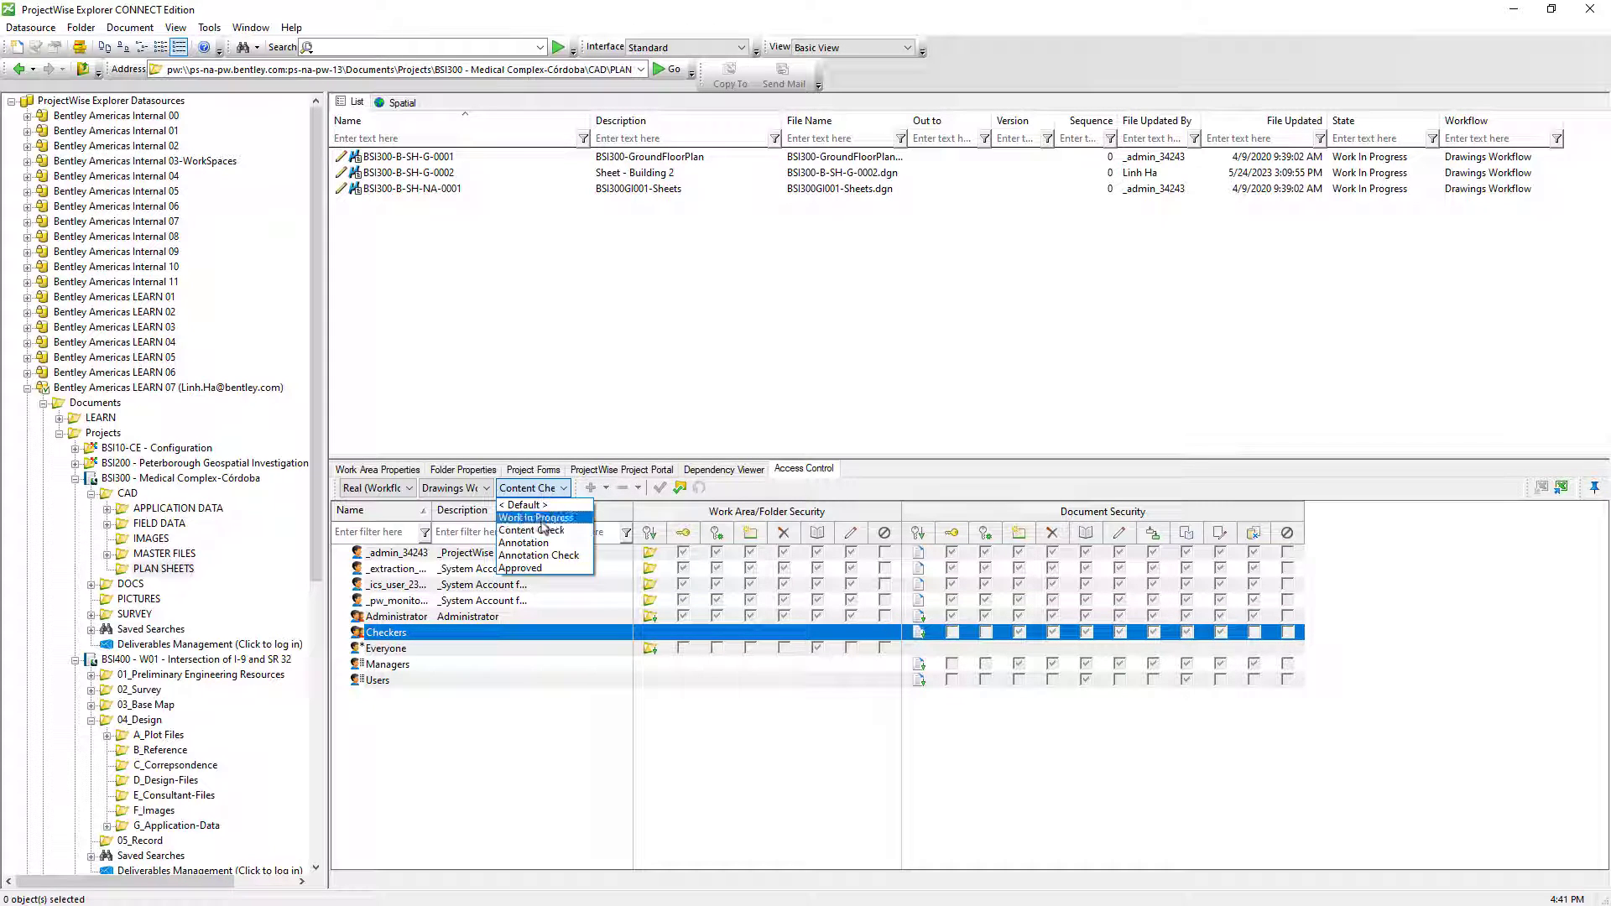
left_click(541, 570)
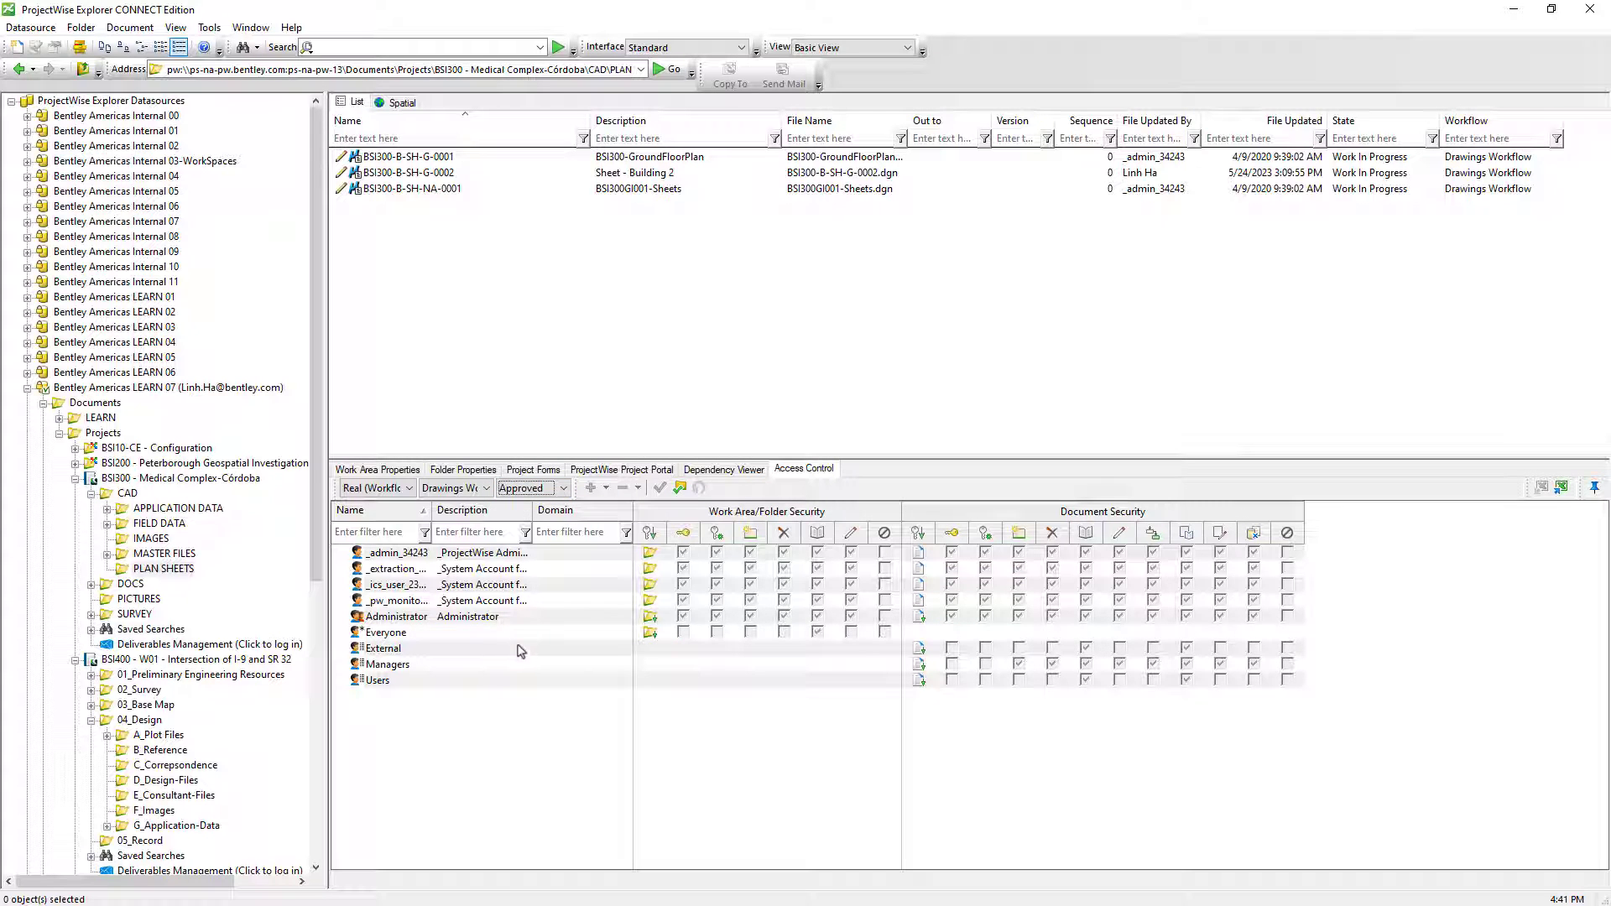
left_click(519, 653)
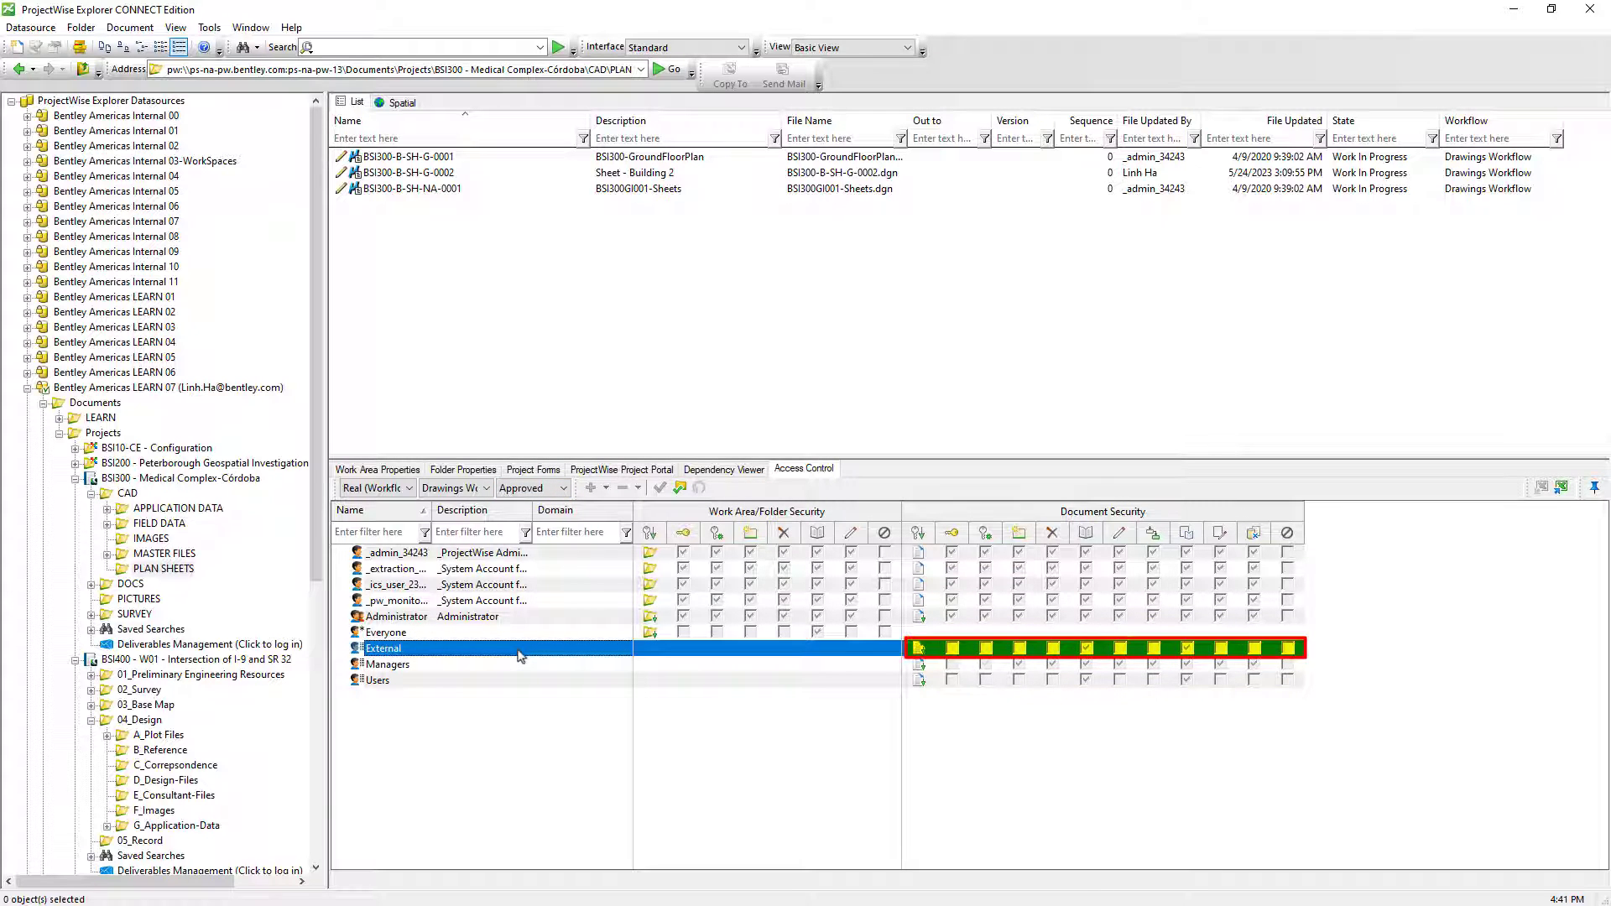